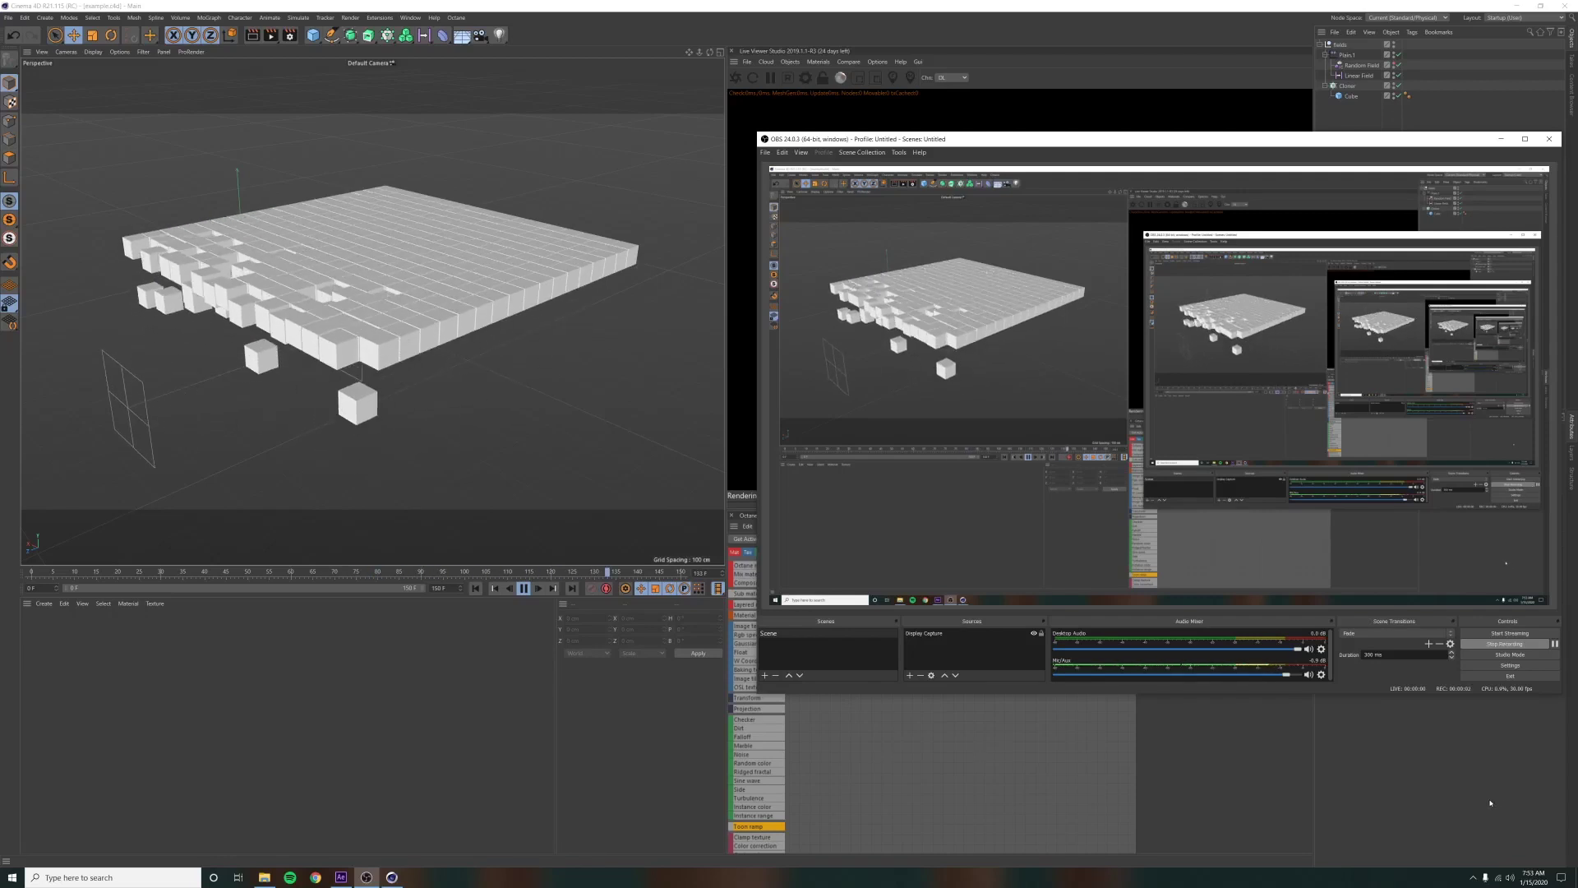
click(1491, 802)
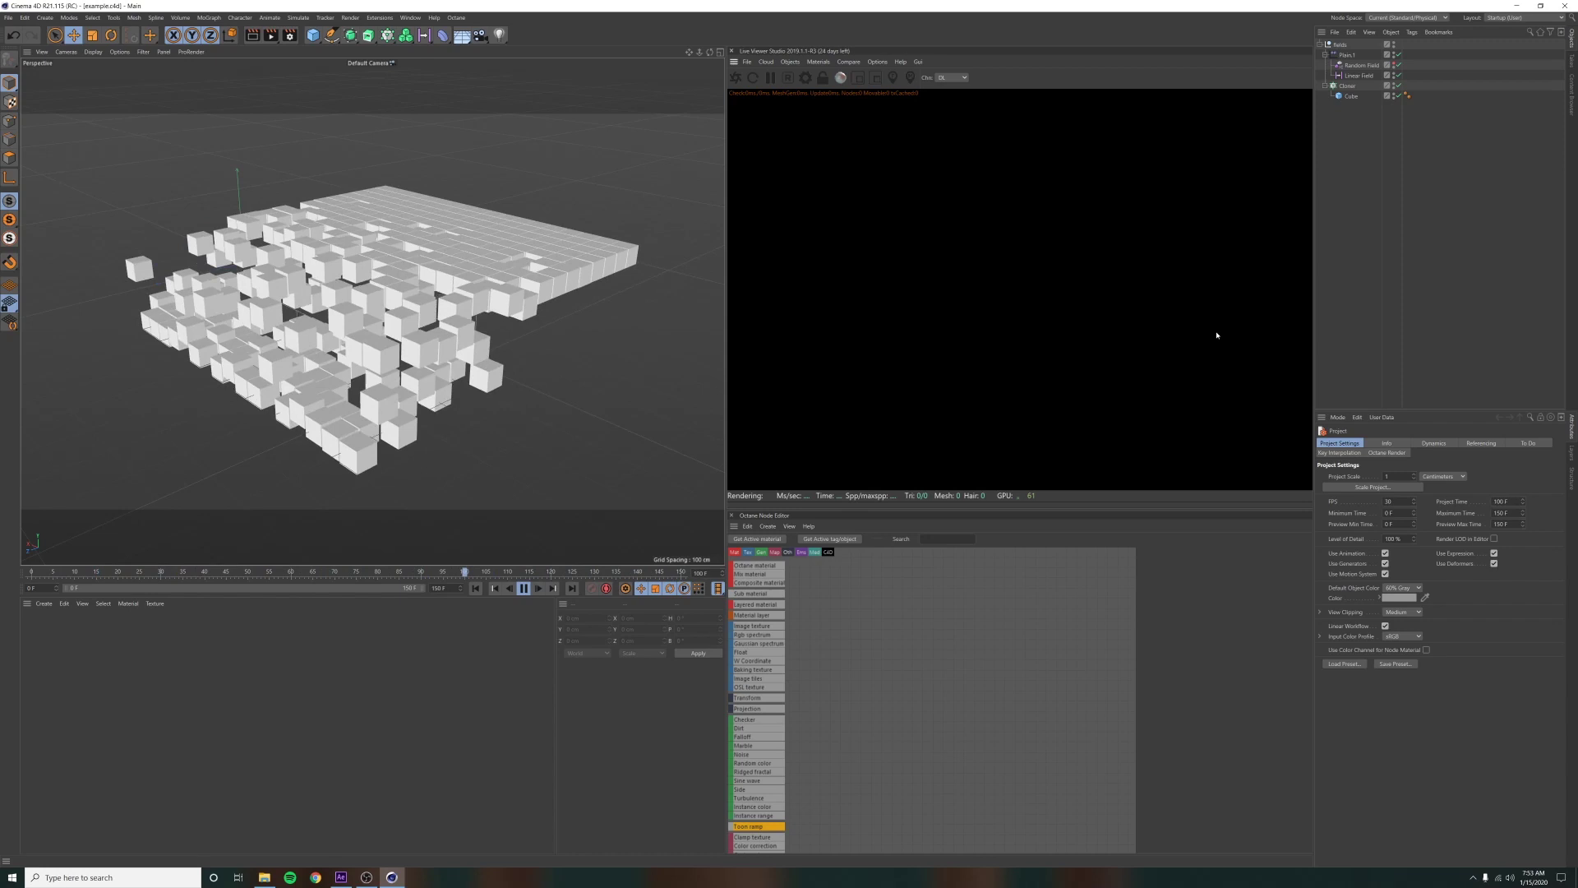
mouse_move(369, 307)
alt+mouse_down()
mouse_move(393, 307)
mouse_move(358, 323)
alt+mouse_up()
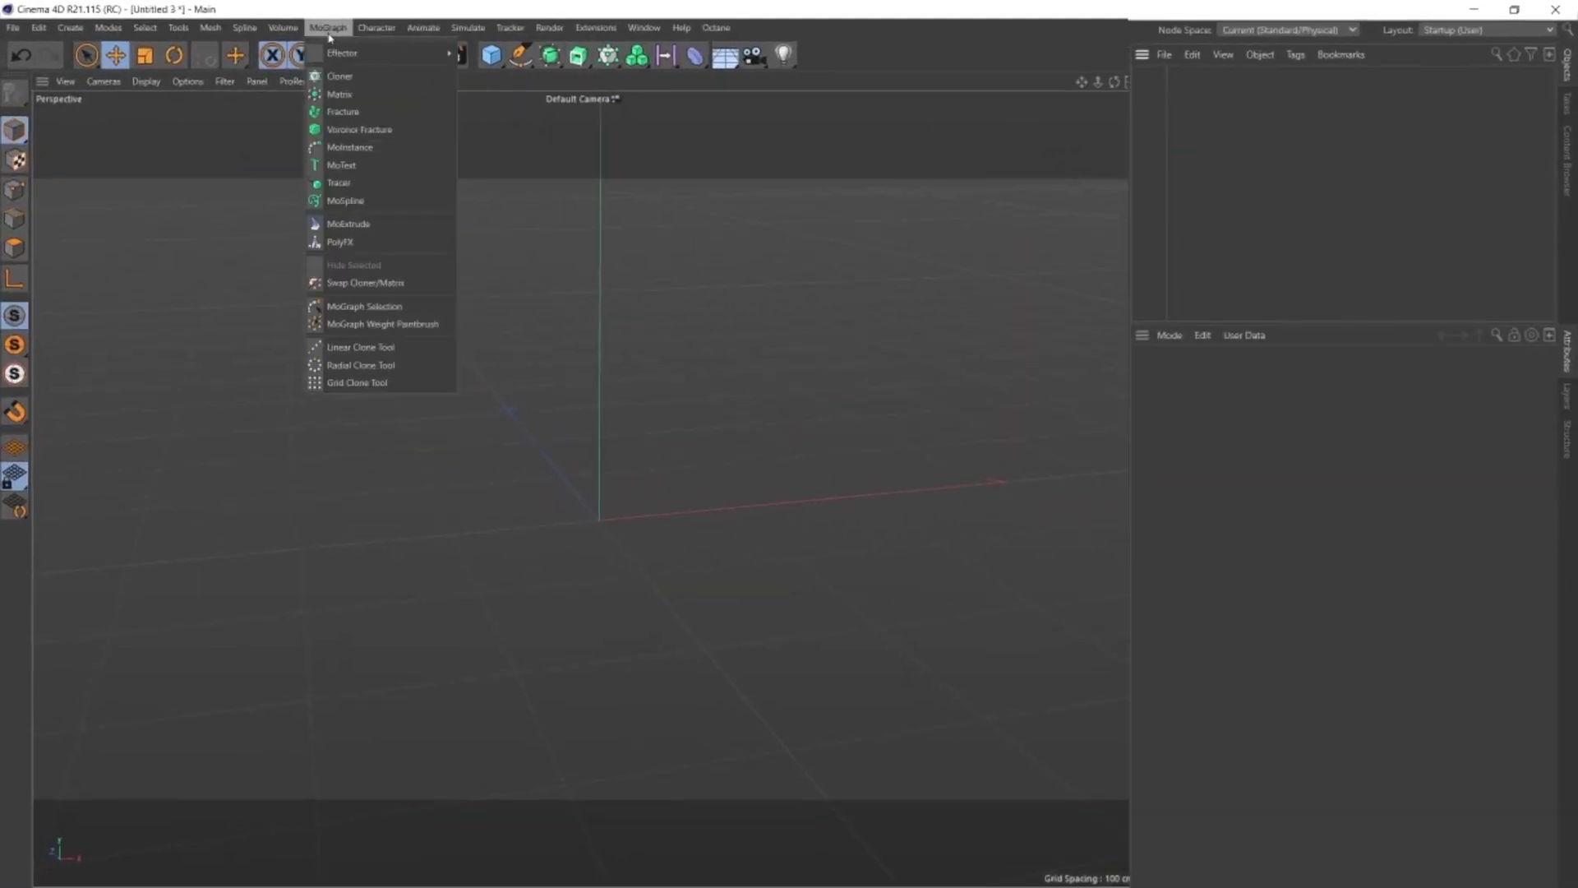
- Create a MoGraph Matrix object and apply a Plain effector to it
click(338, 96)
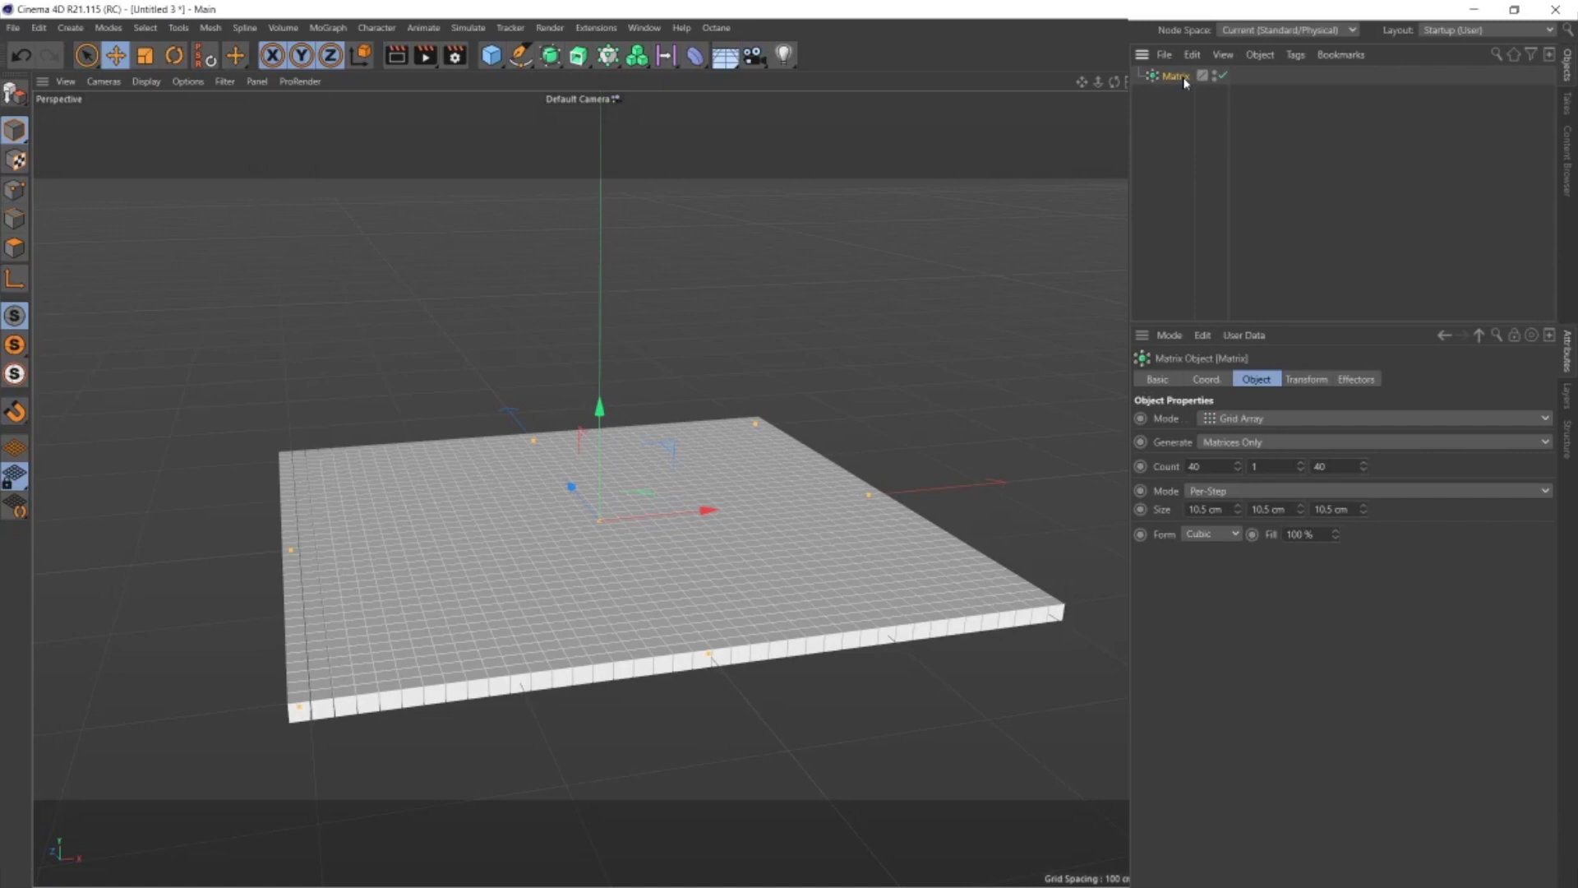
click(423, 27)
mouse_move(328, 27)
mouse_move(386, 53)
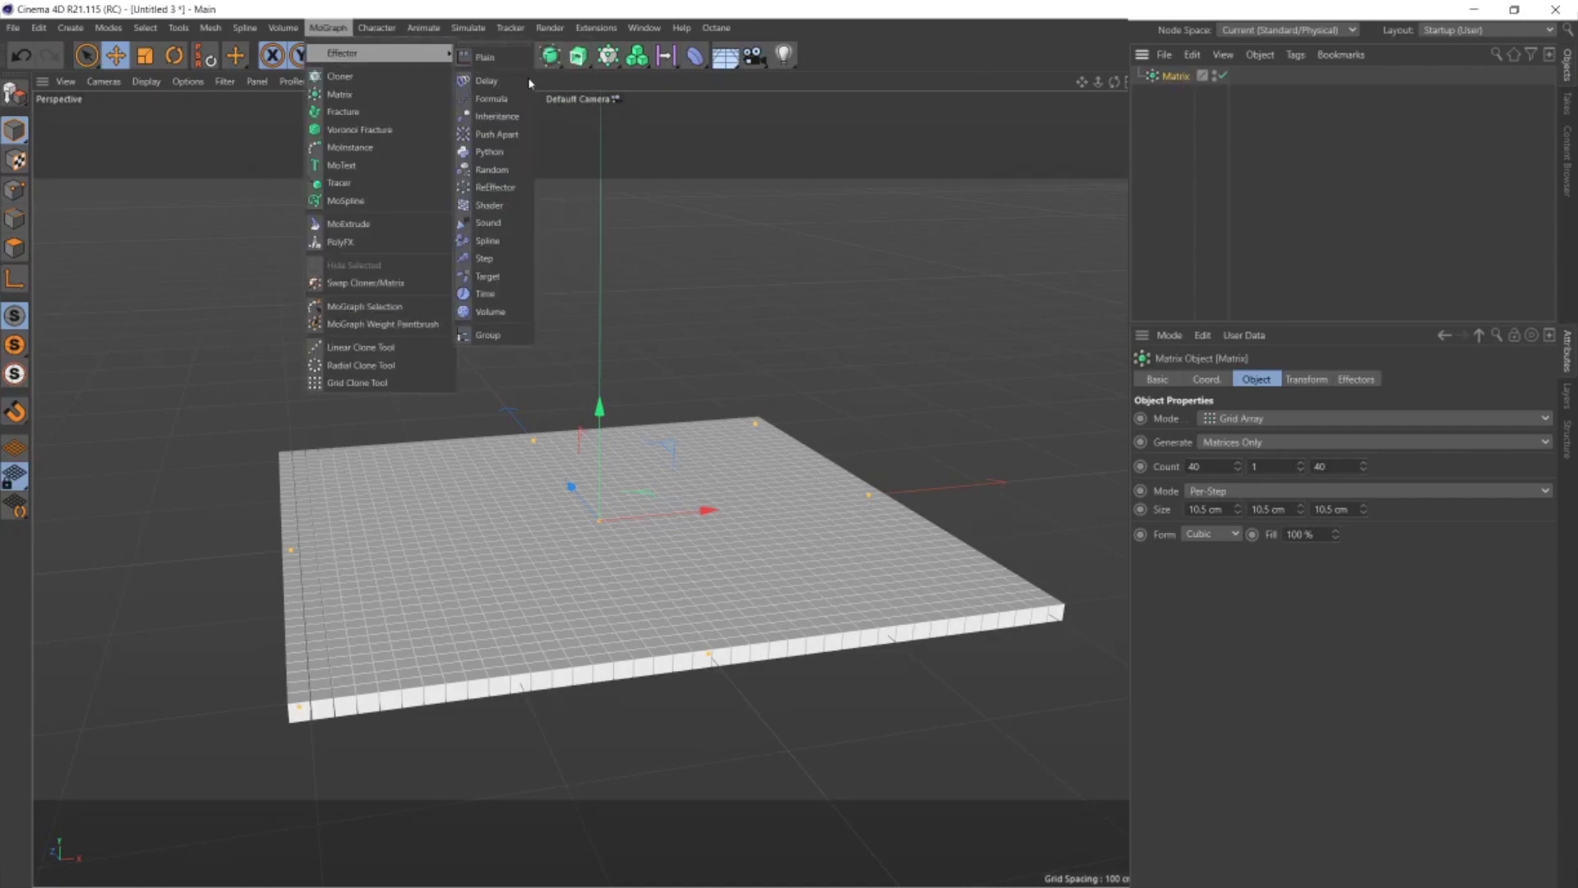
click(492, 58)
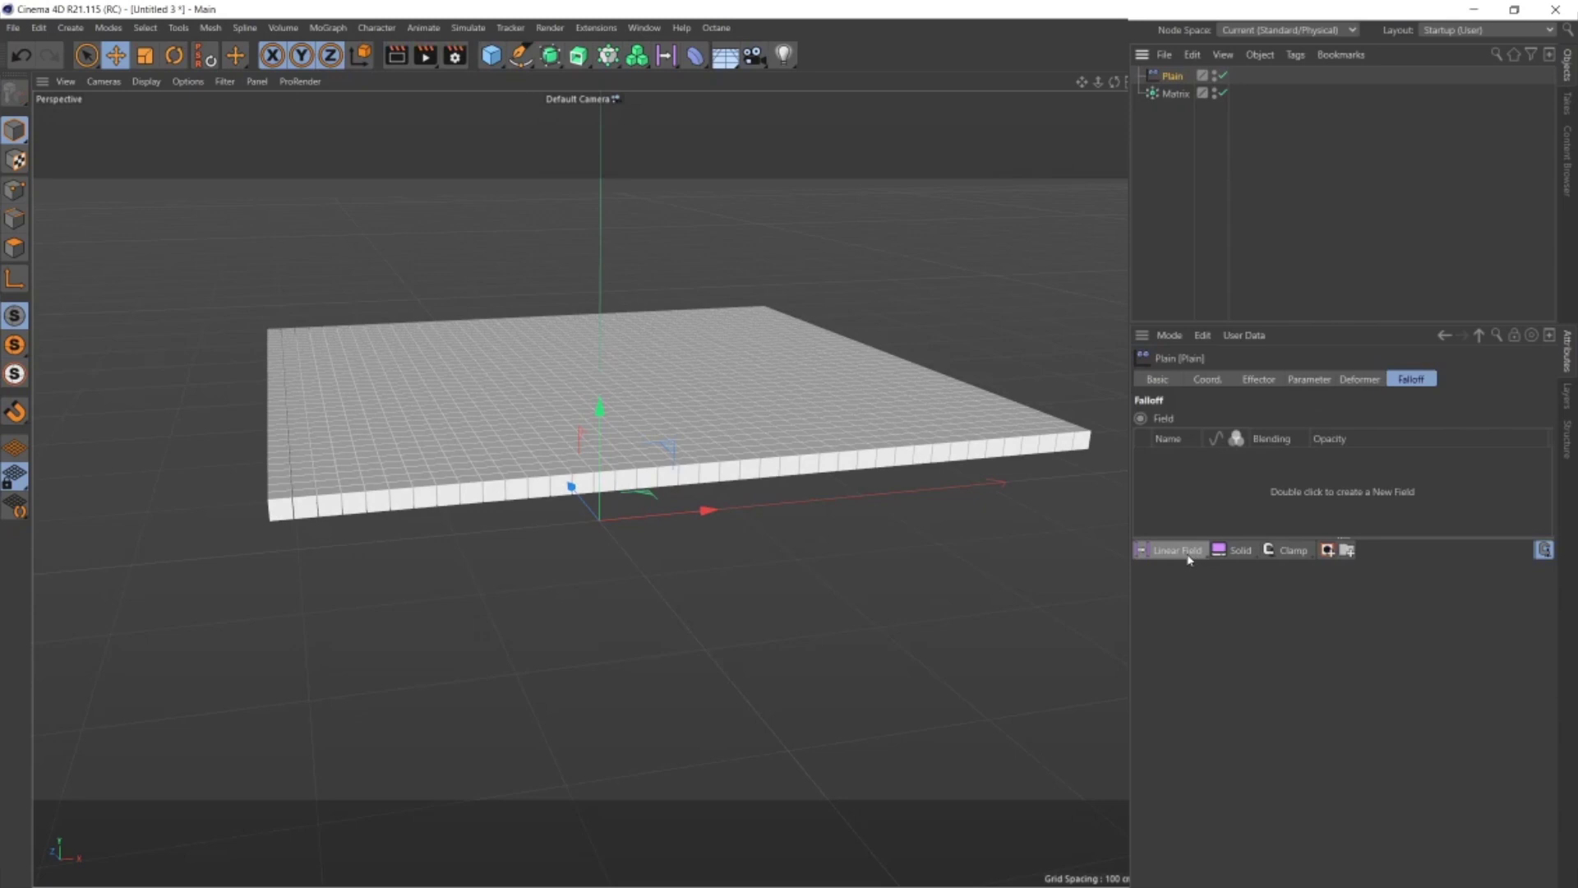
- Add a Linear Field to the Plain effector's falloff and shift the field slightly along the X axis
click(1177, 550)
click(1192, 137)
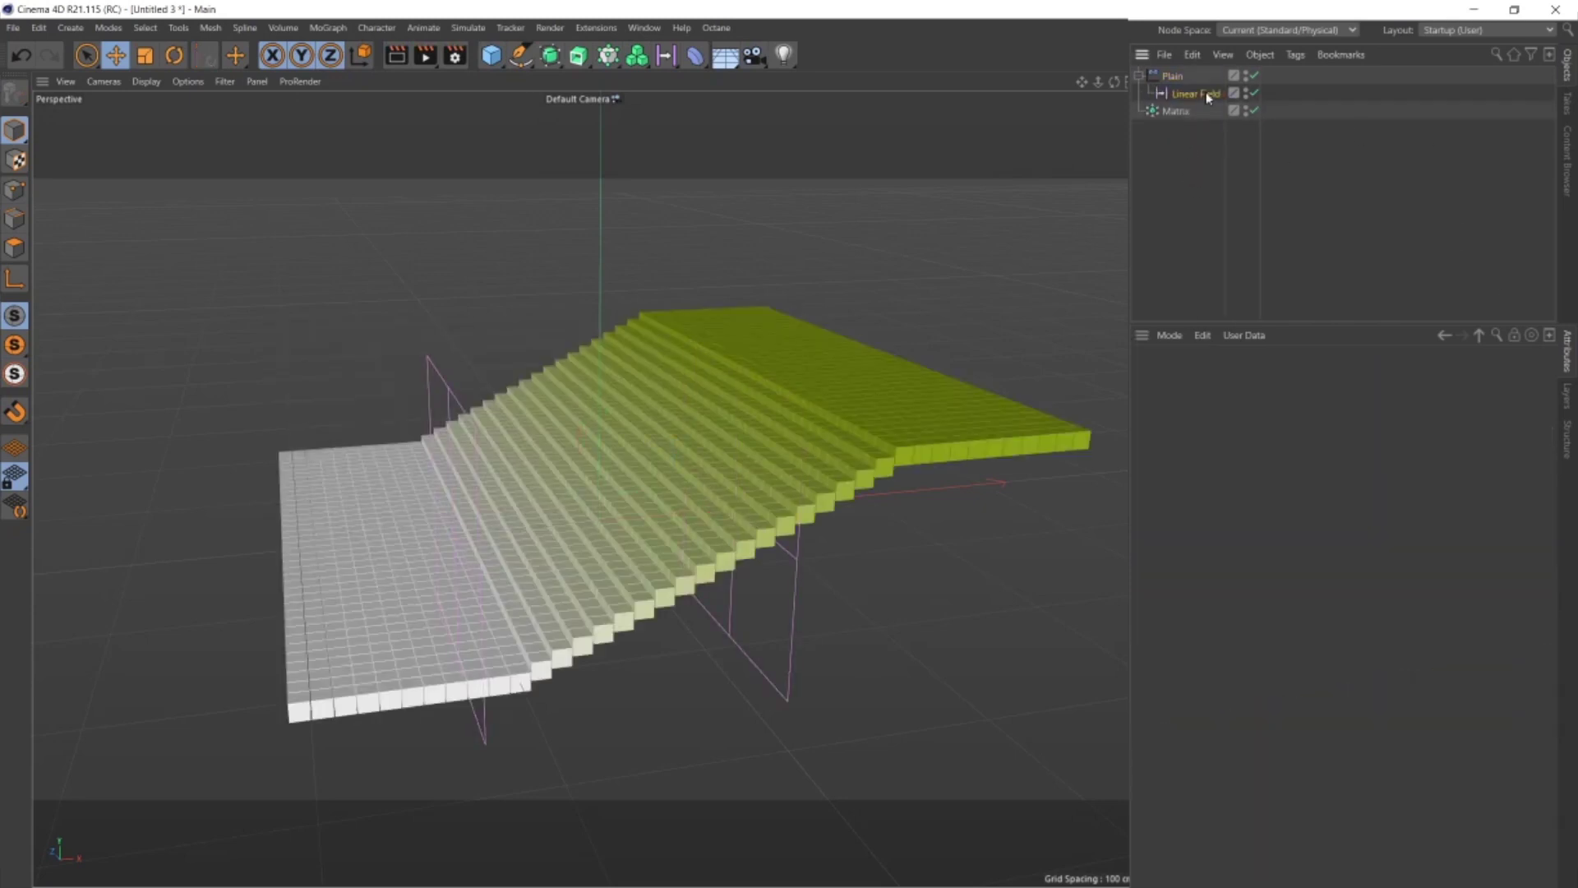
click(1205, 95)
mouse_move(670, 520)
mouse_down()
mouse_move(822, 498)
mouse_move(575, 526)
mouse_move(681, 544)
mouse_up()
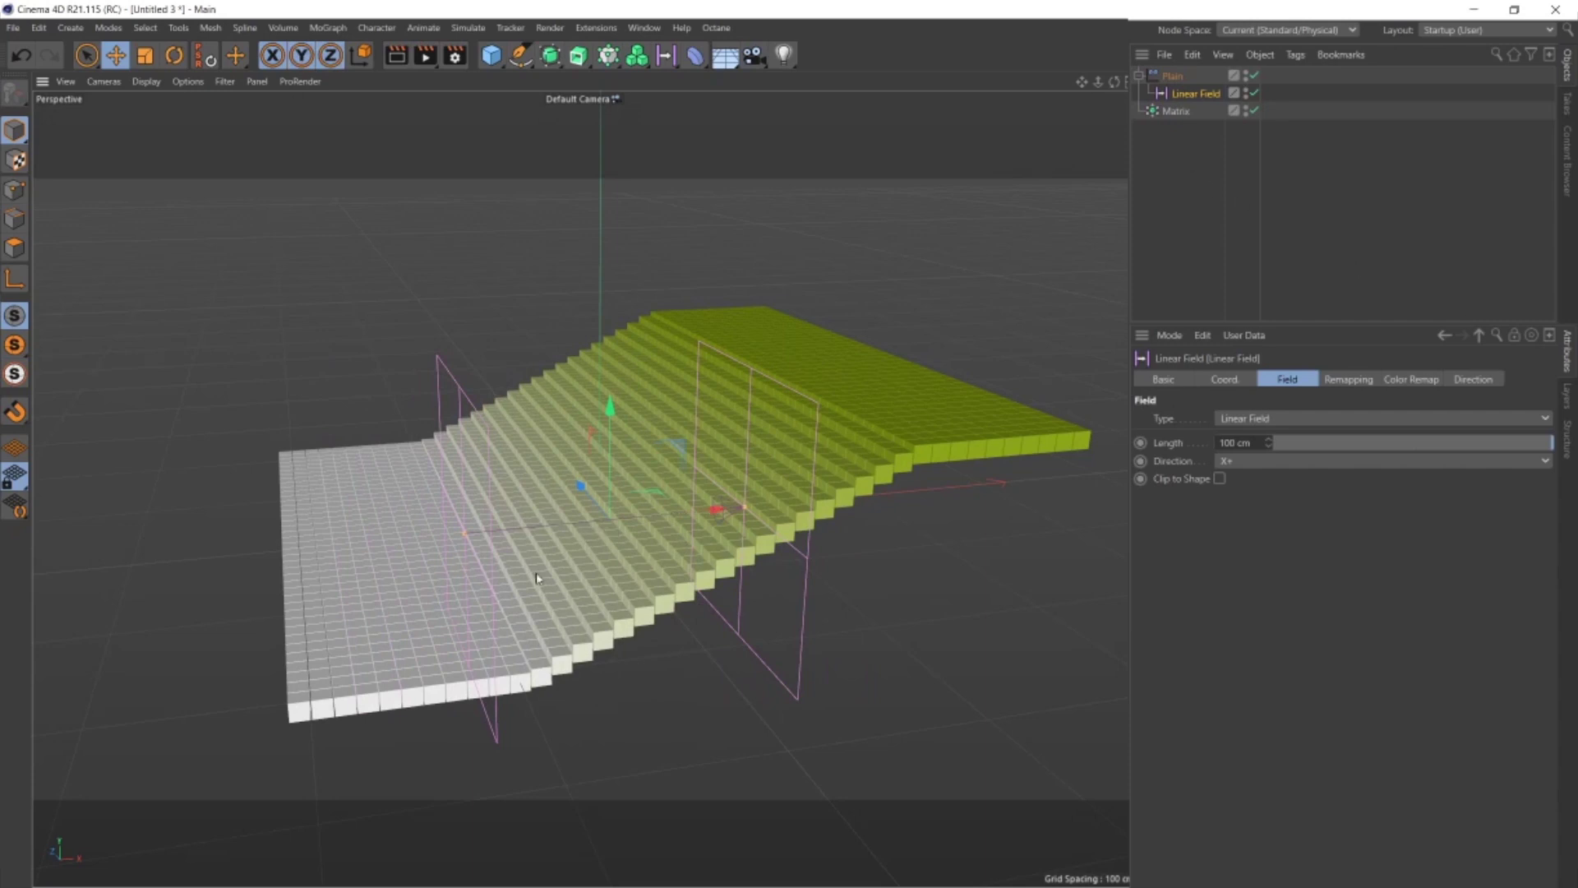
- Add a Random Field above the Linear Field in the Plain effector's falloff and set its blending to Overlay
click(1176, 77)
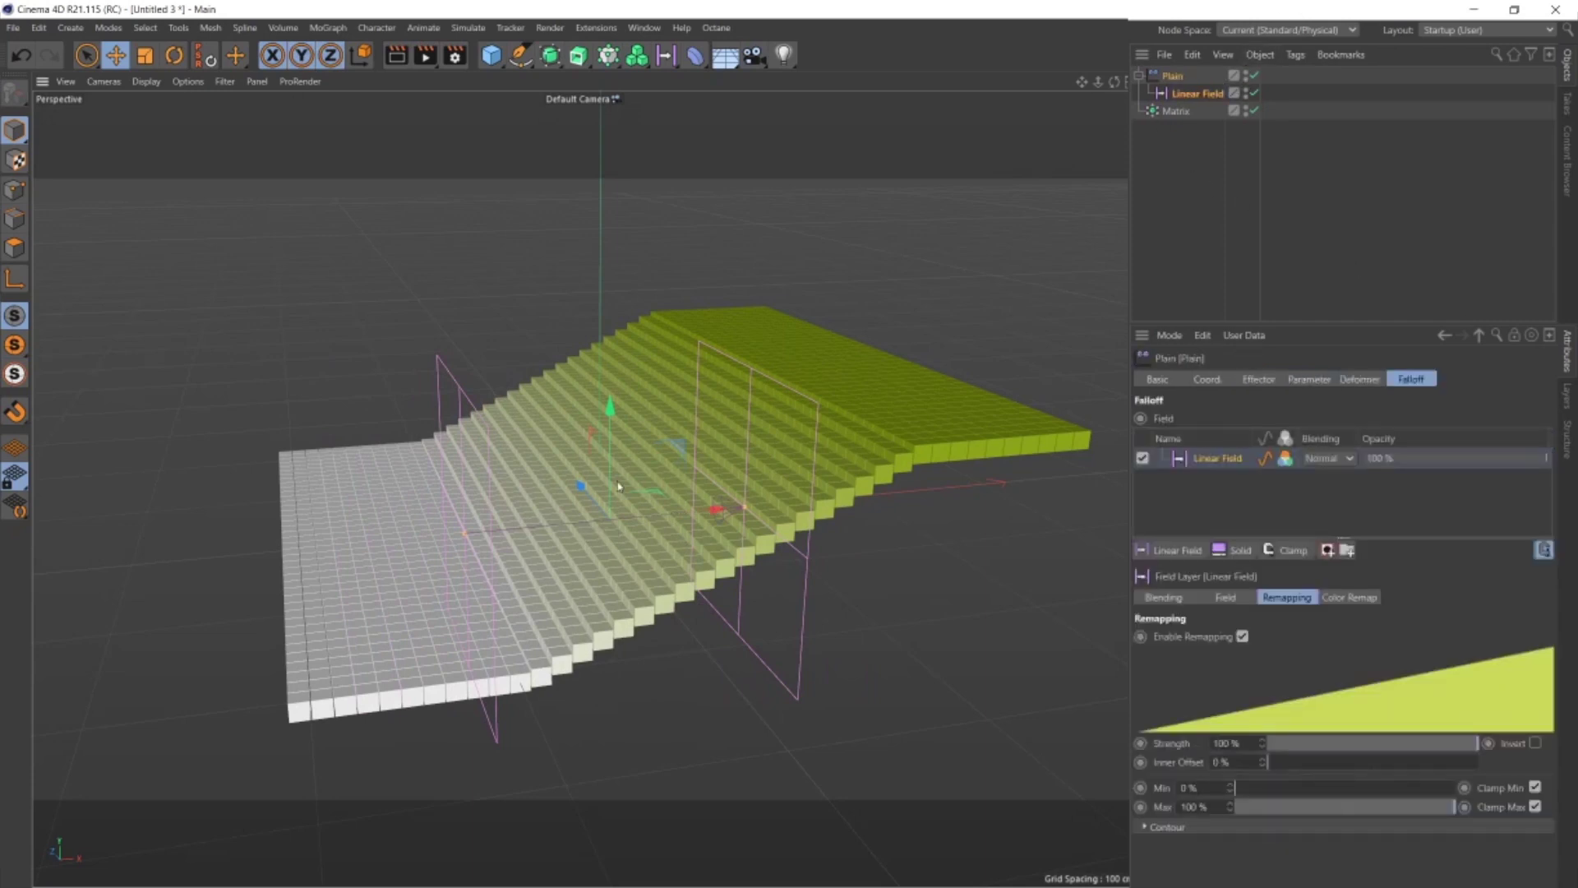
scroll(618, 487, up, 3)
alt+drag(697, 468, 661, 478)
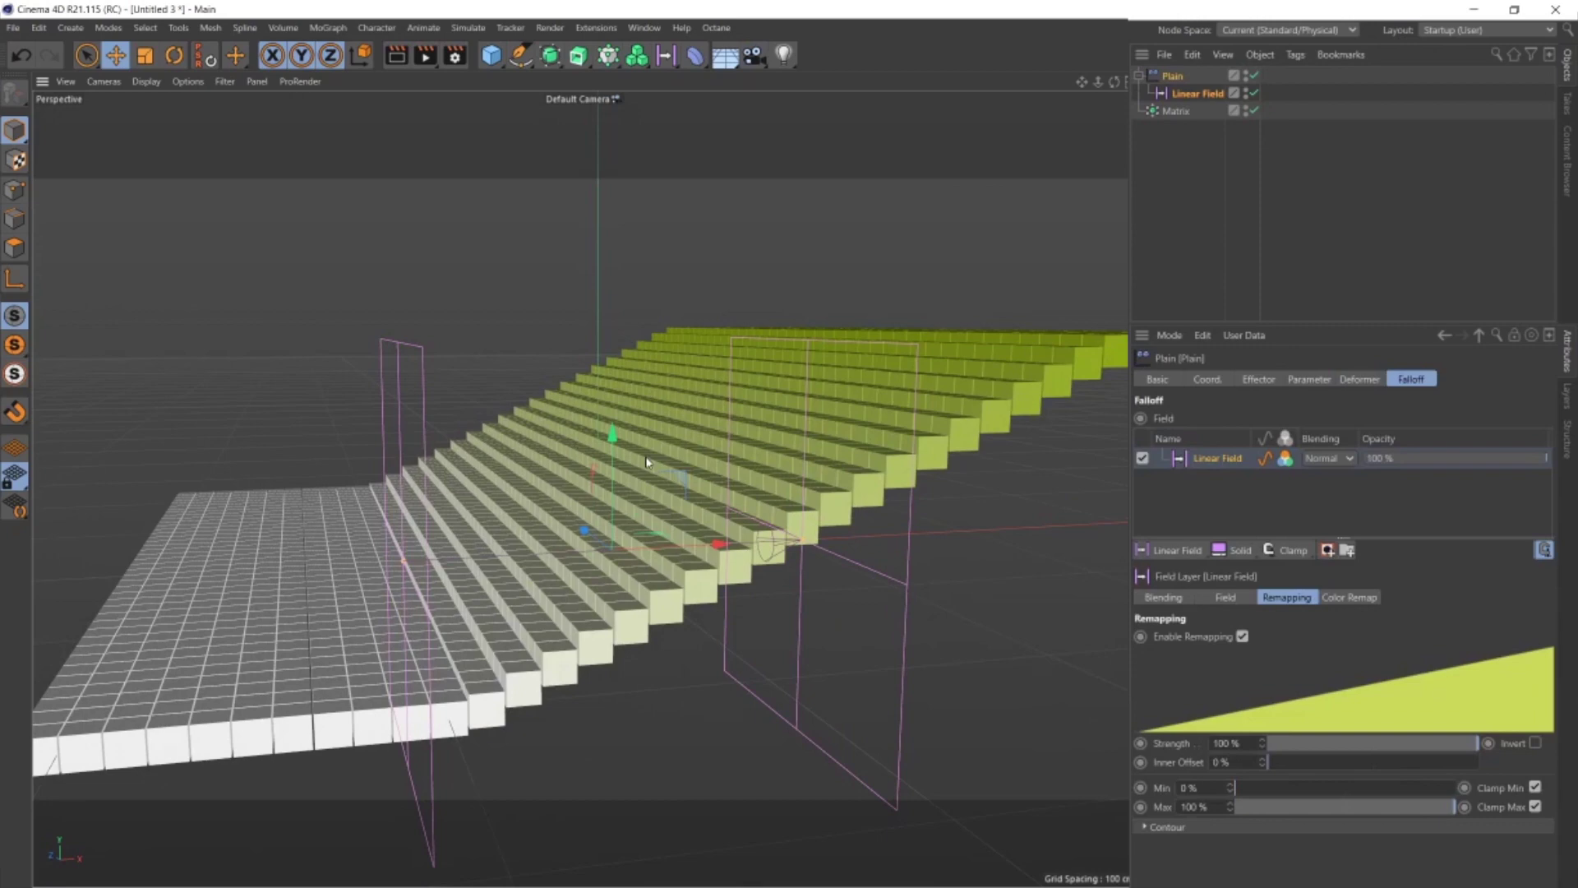
scroll(647, 462, up, 2)
click(1170, 556)
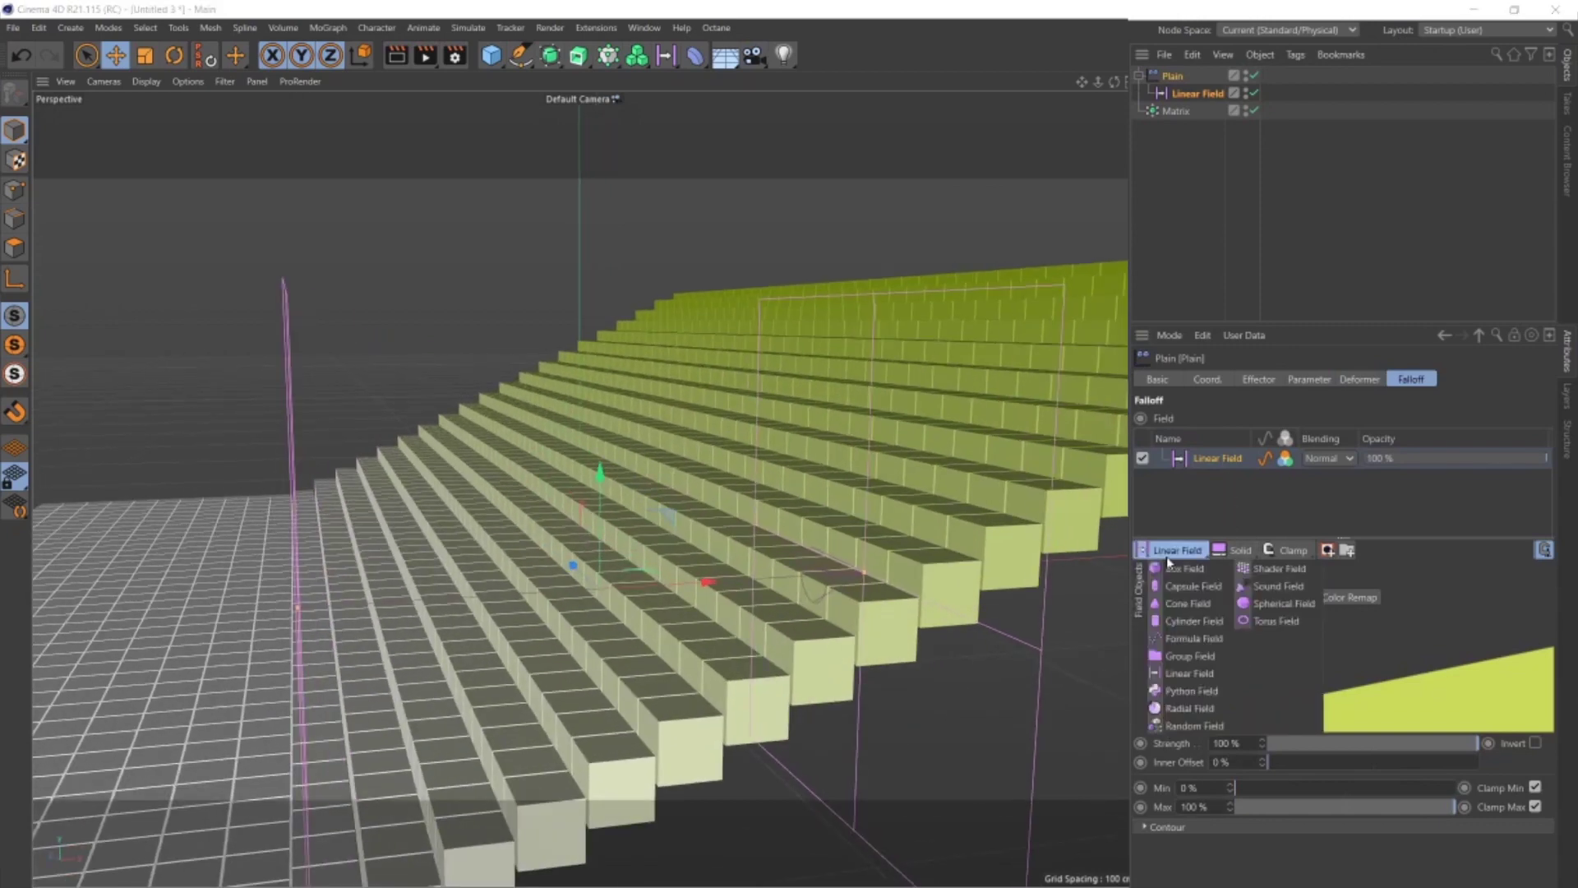
click(1194, 726)
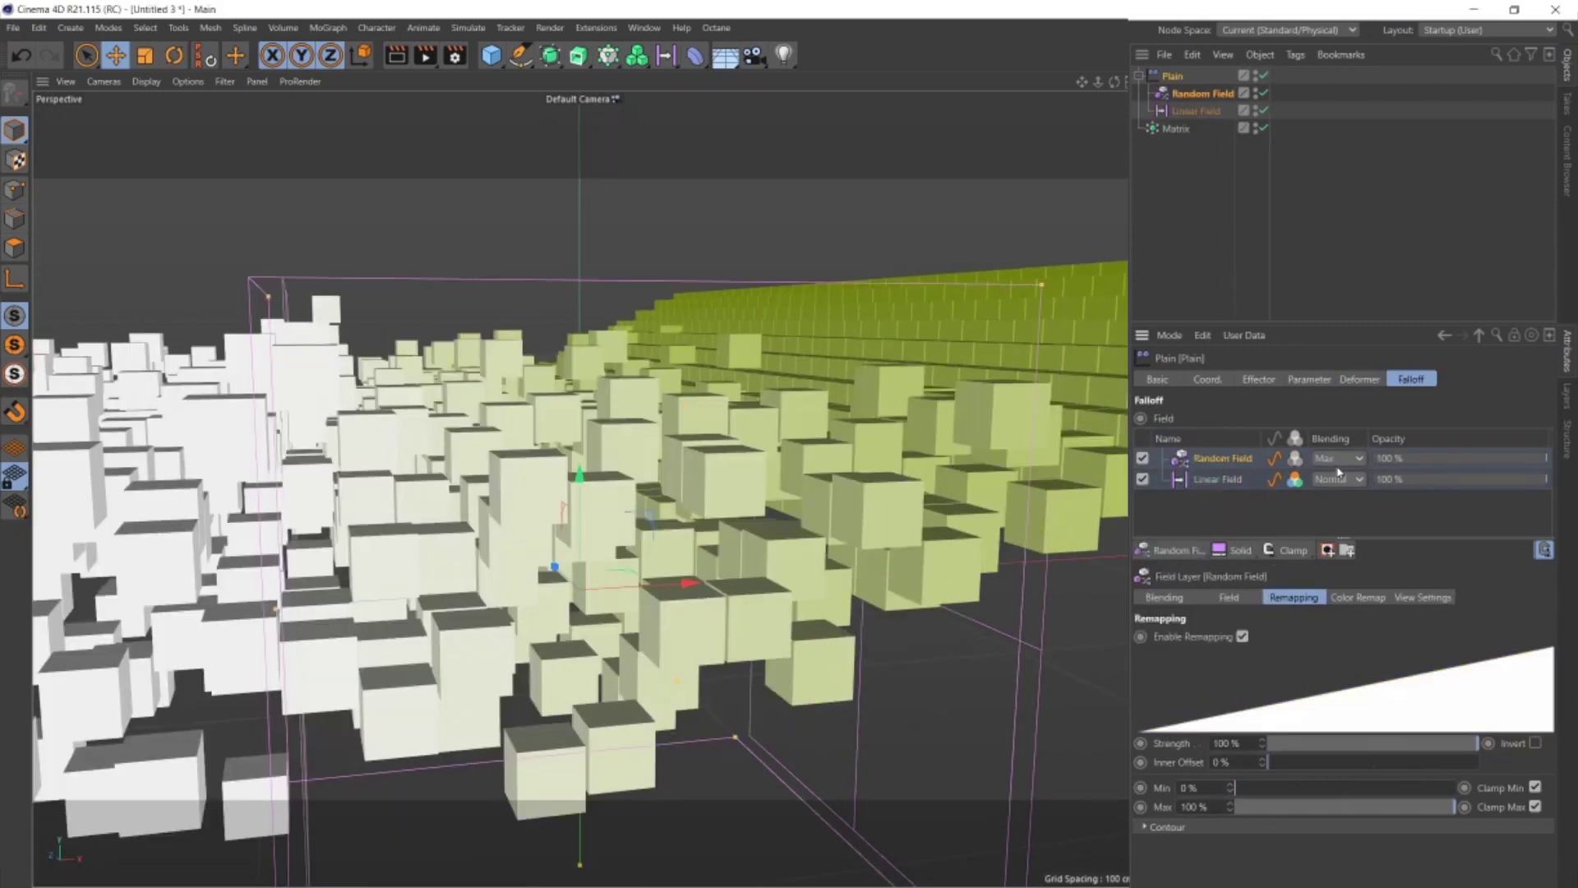
click(1339, 569)
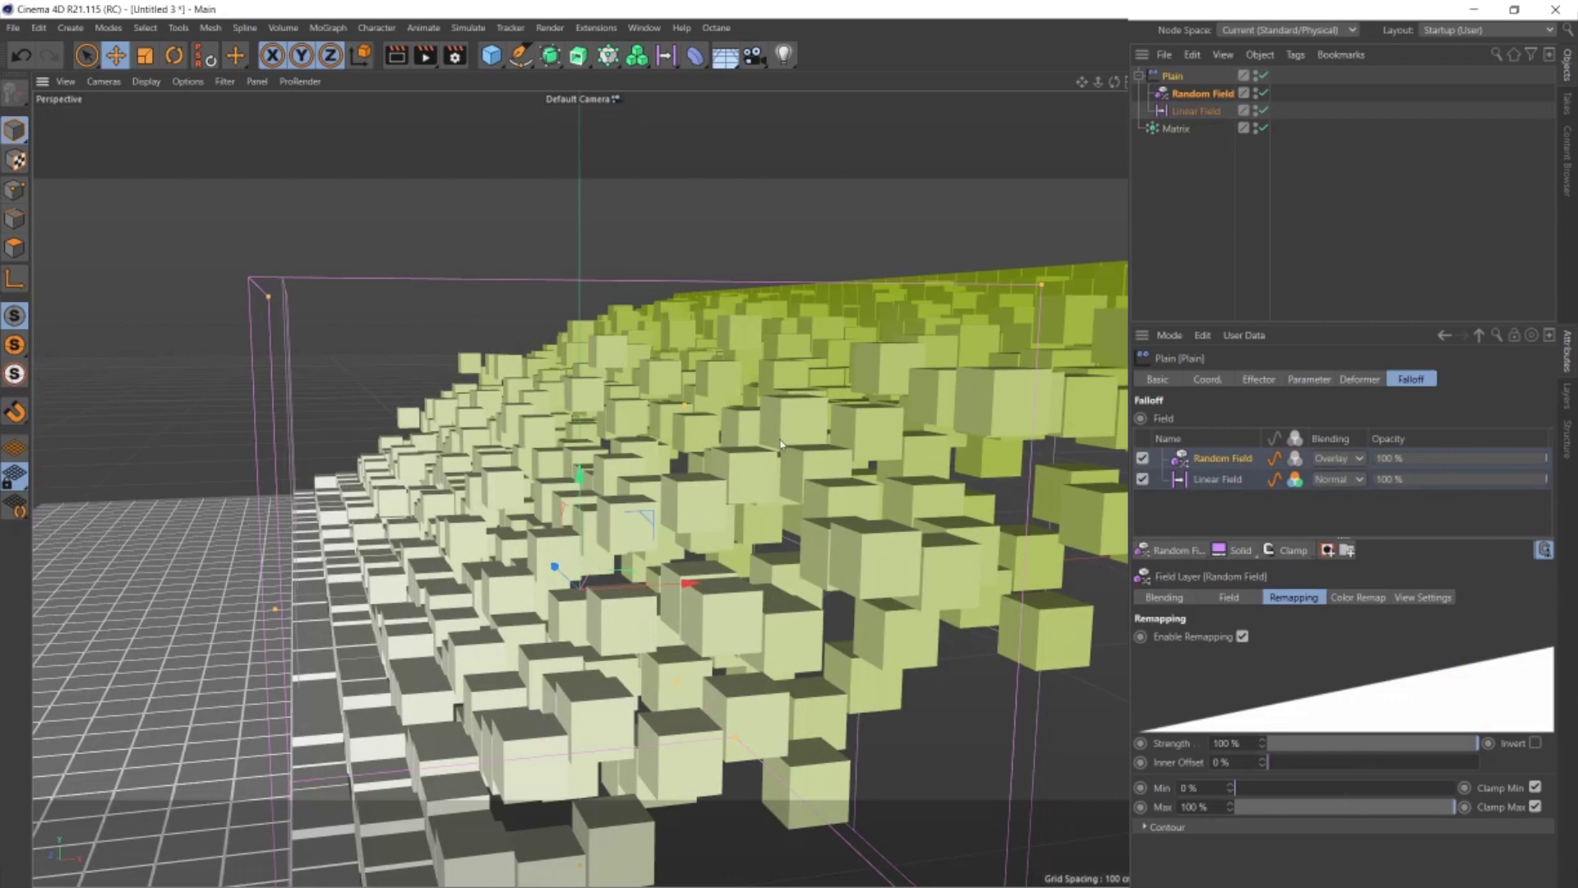
- Examine the scattered cubes from several angles to see how the Overlay blending affects the Linear Field's transition
alt+right_drag(780, 444, 676, 453)
alt+middle_drag(676, 453, 620, 482)
alt+drag(672, 489, 670, 560)
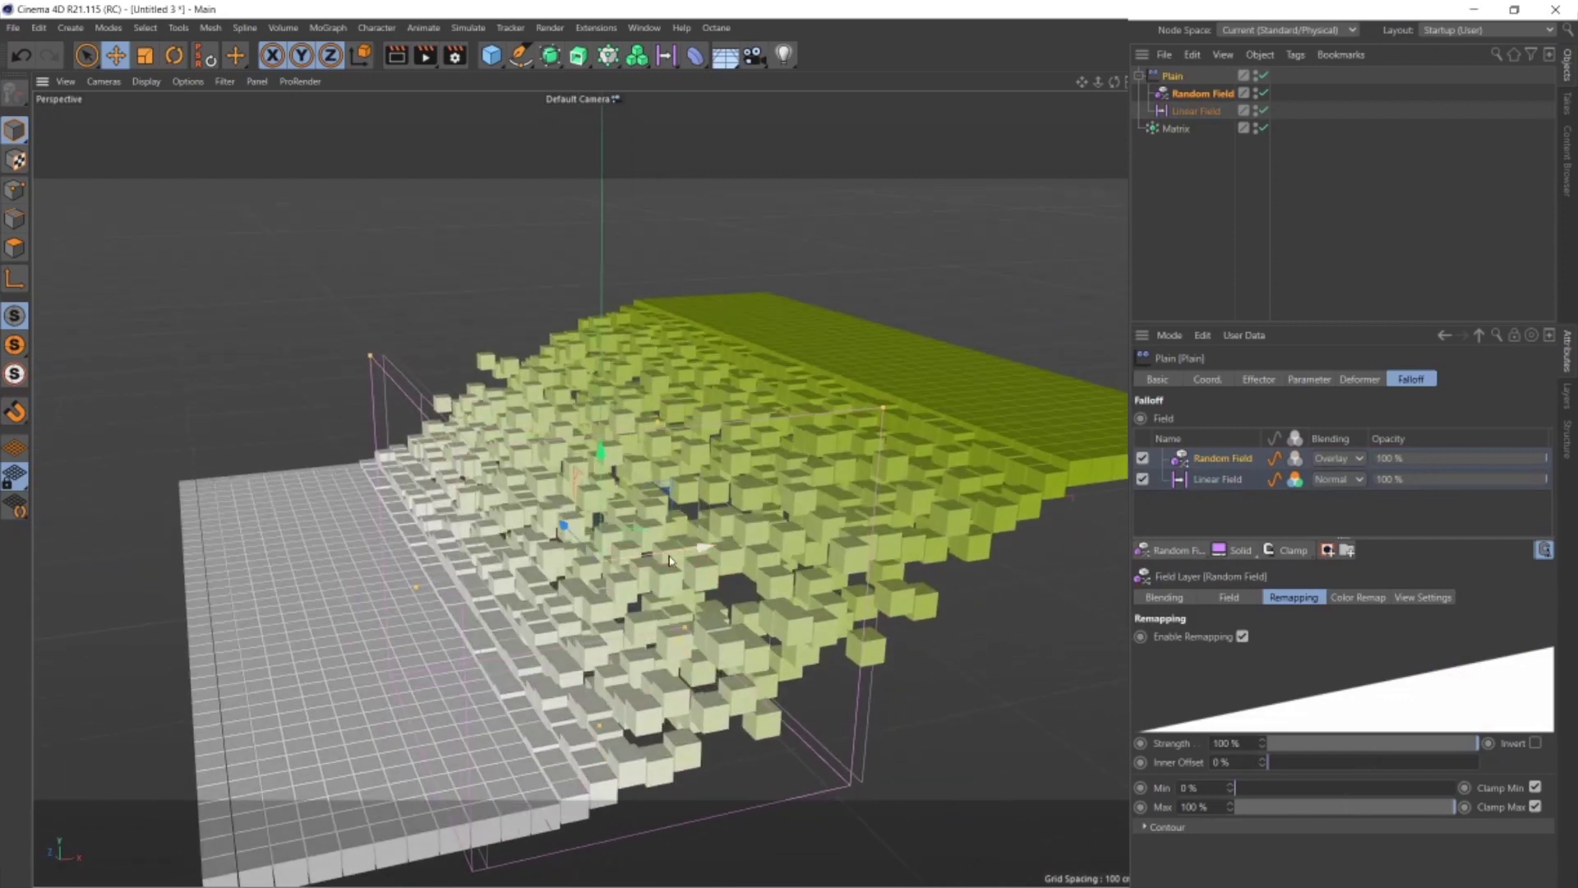
alt+right_drag(573, 617, 674, 617)
alt+middle_drag(472, 632, 461, 546)
alt+drag(461, 545, 359, 498)
click(1180, 112)
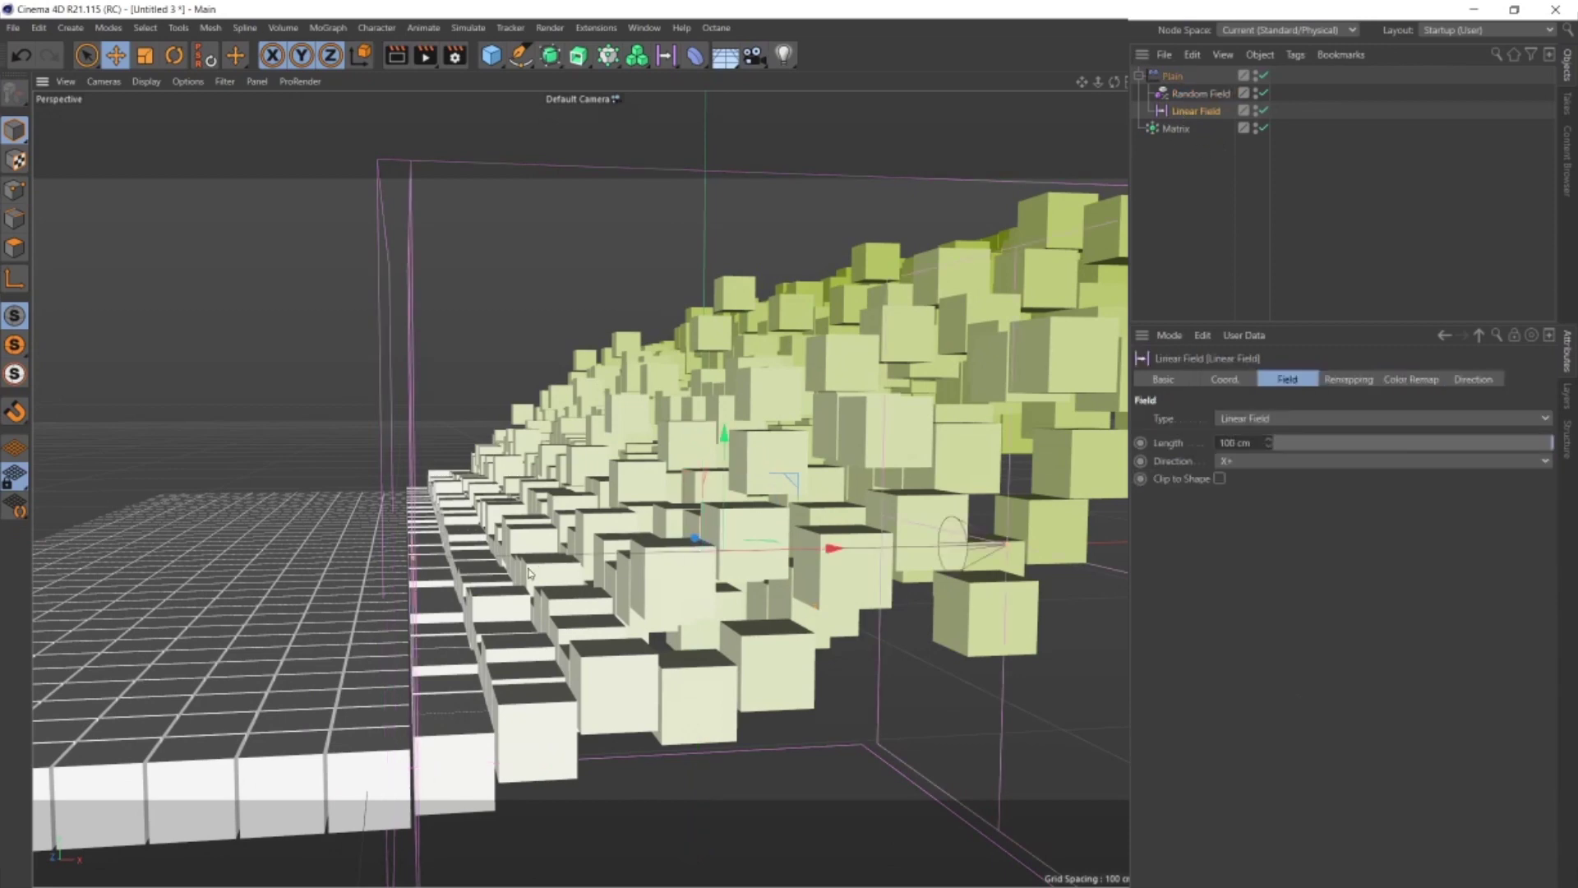
alt+drag(528, 573, 565, 538)
mouse_move(758, 539)
mouse_down()
mouse_move(942, 524)
mouse_move(543, 534)
mouse_move(872, 525)
mouse_move(734, 527)
mouse_up()
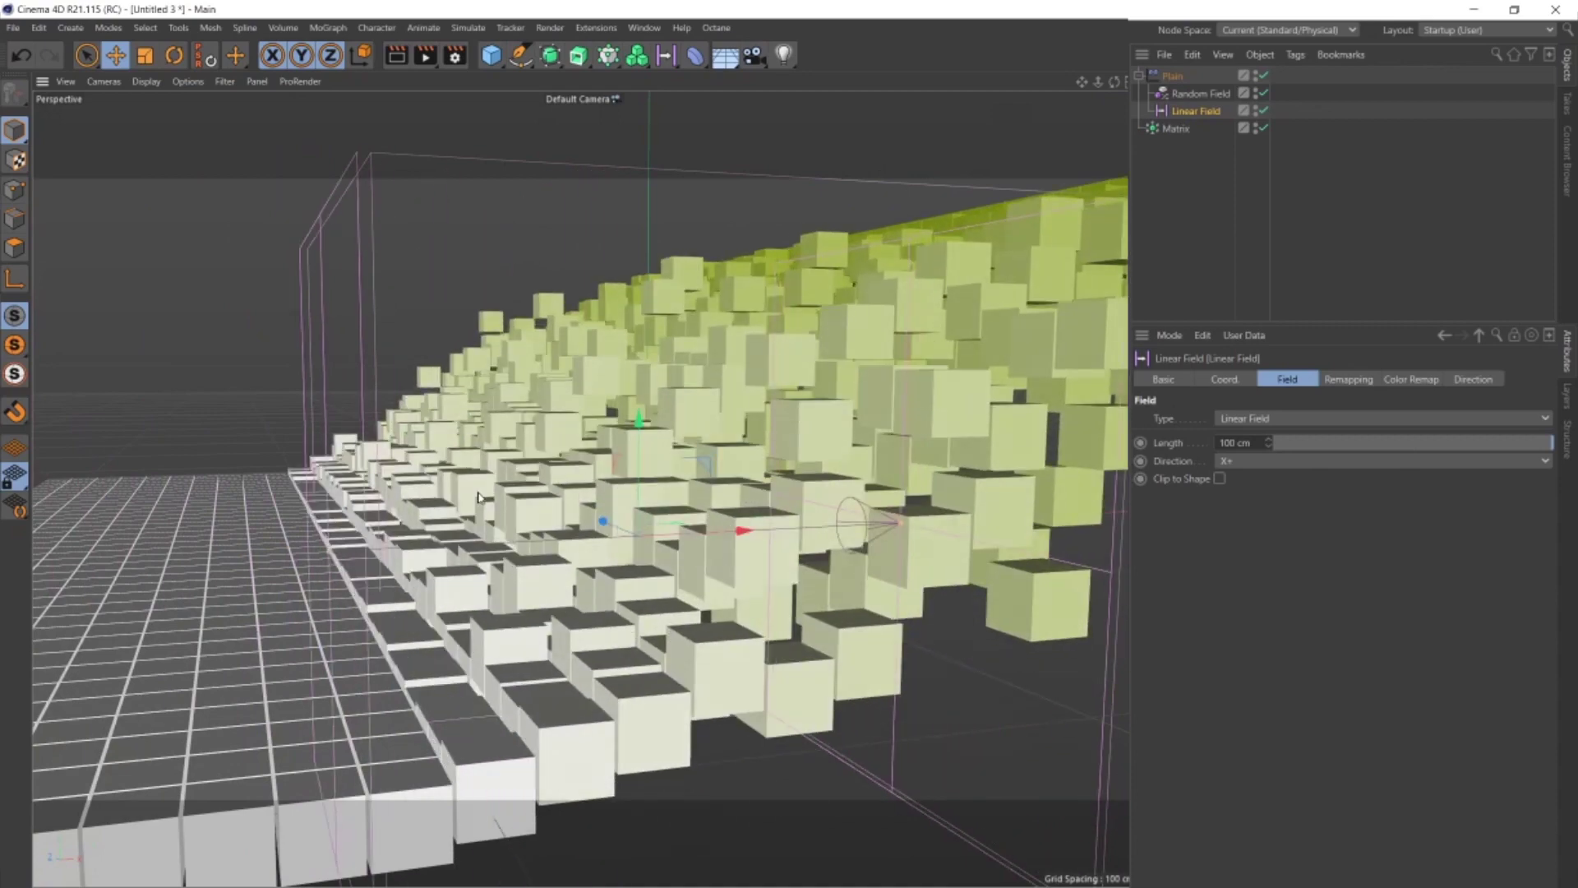
alt+drag(625, 411, 602, 467)
alt+right_drag(602, 467, 521, 477)
alt+drag(521, 475, 650, 491)
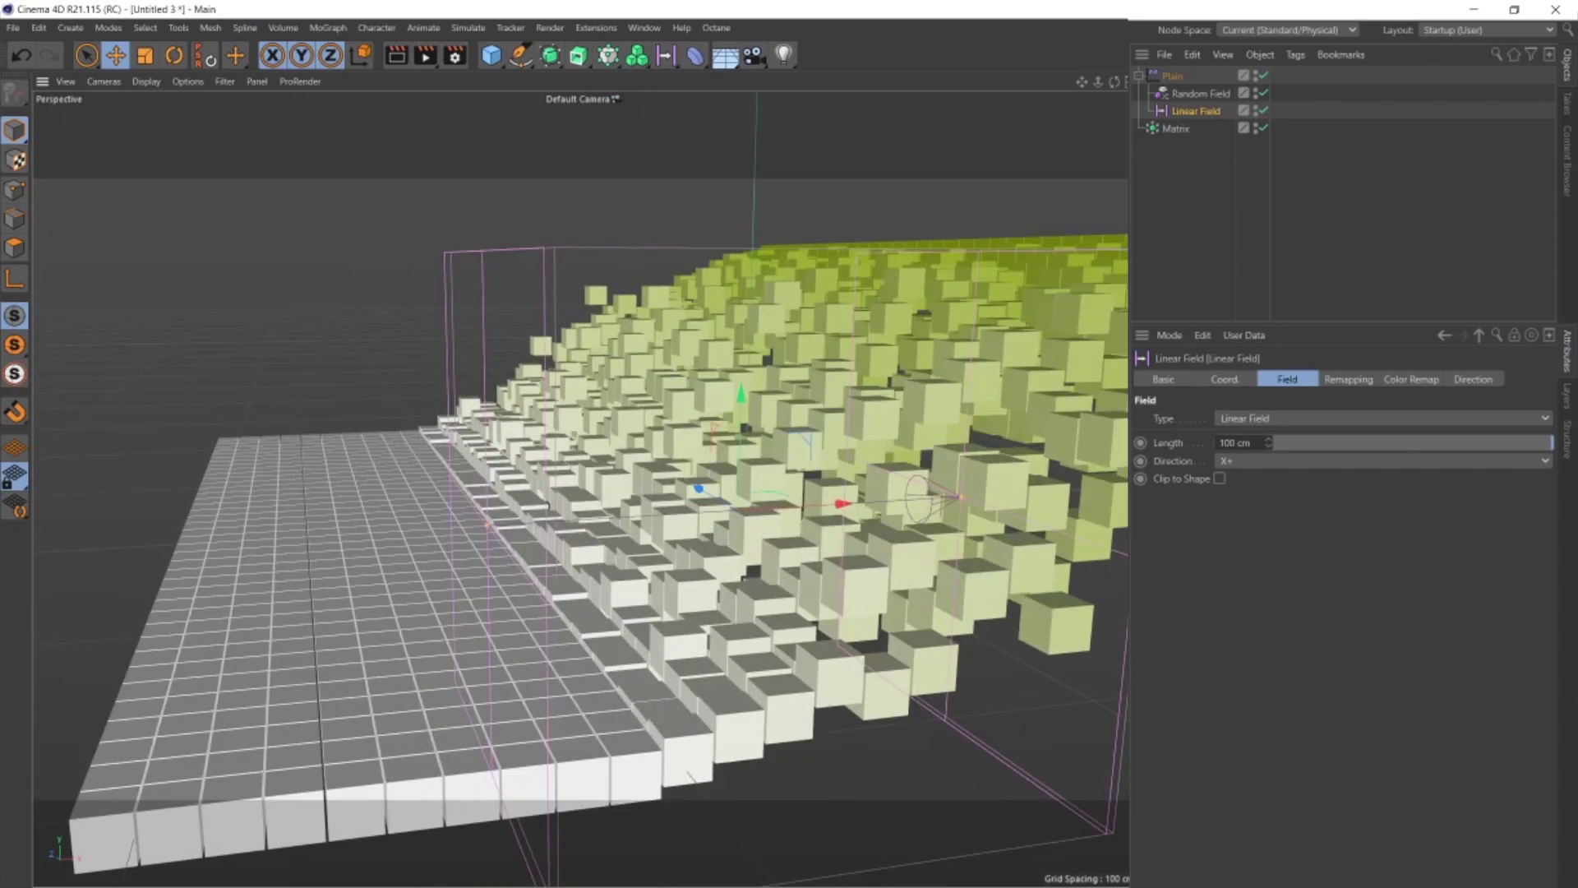
- Set the Random Field's blending to Add in the Plain effector's falloff
click(1289, 180)
click(1173, 76)
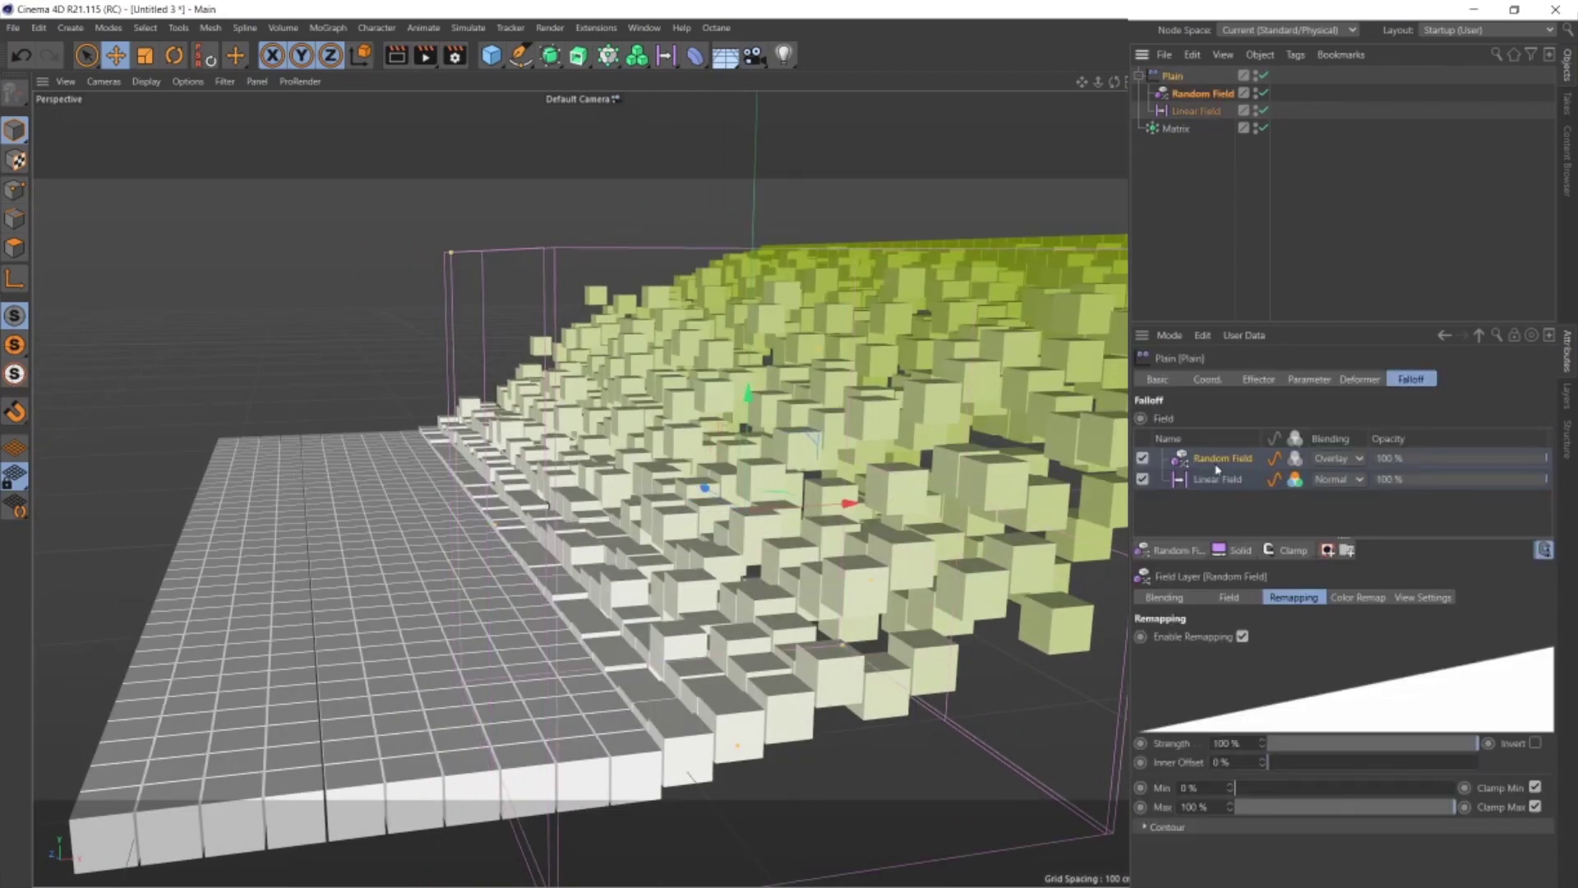
click(1344, 458)
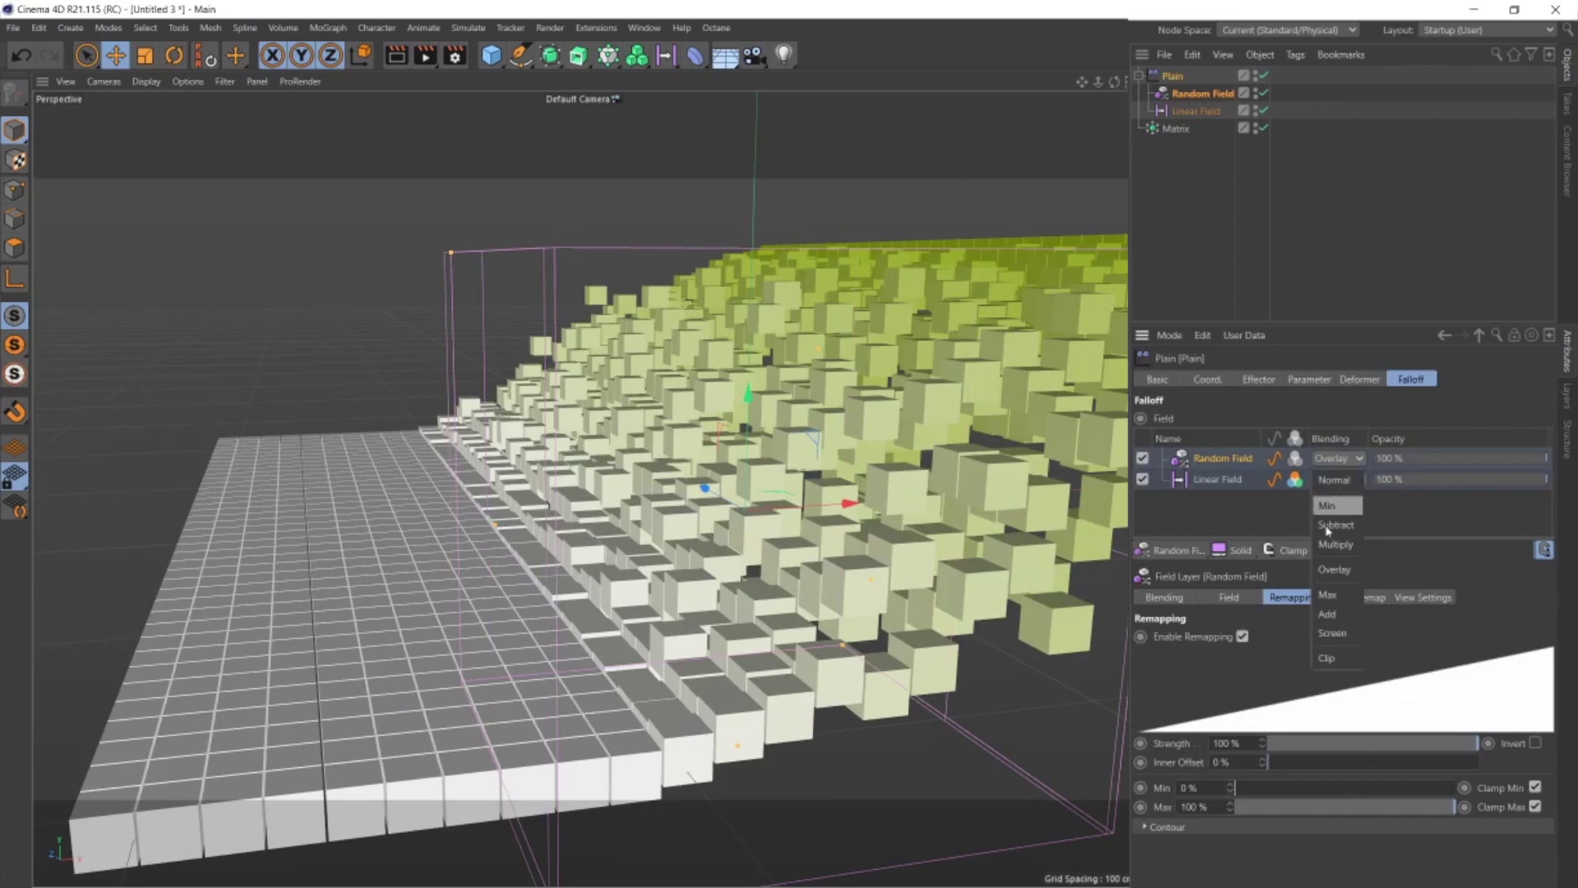
click(1330, 614)
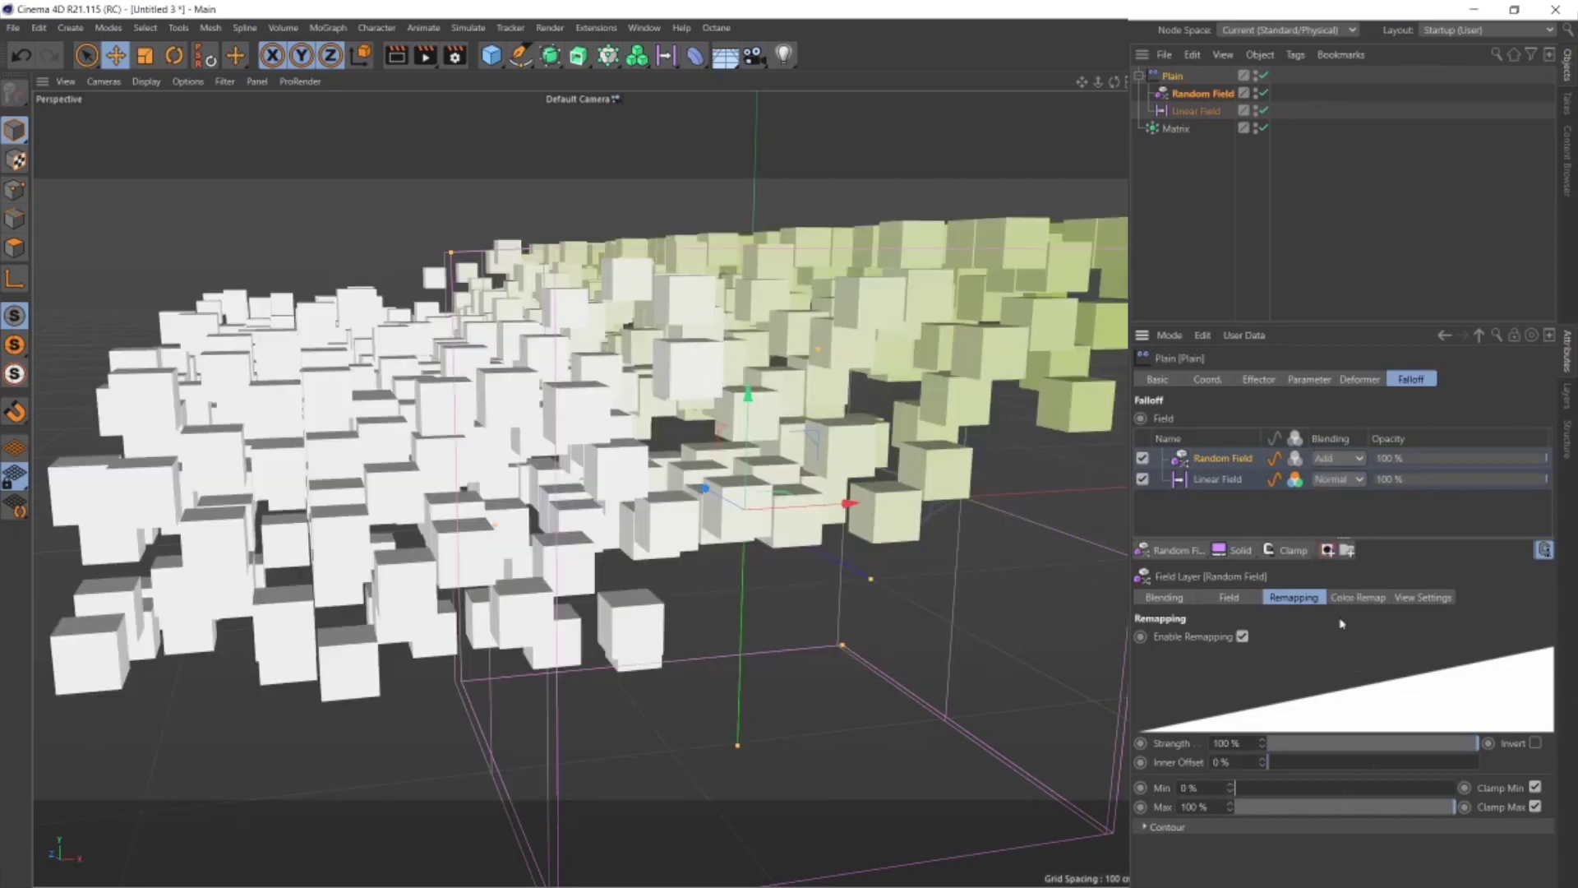
scroll(891, 395, down, 3)
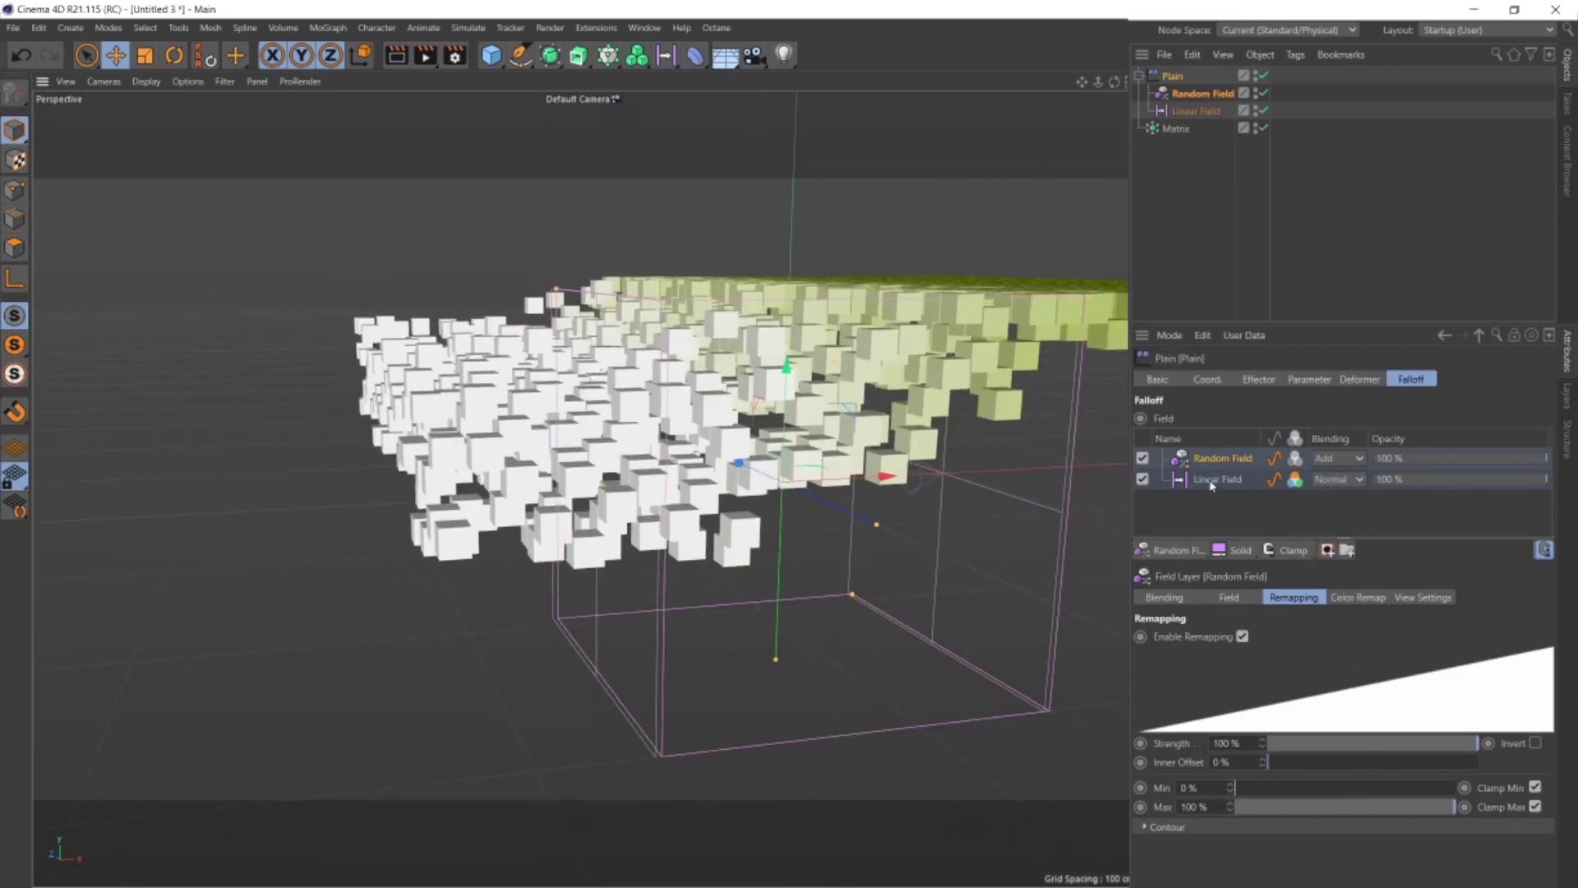
- Disable Clamp Min and Clamp Max in the Linear Field's remapping, and reposition the field along the X axis across the grid
click(1212, 483)
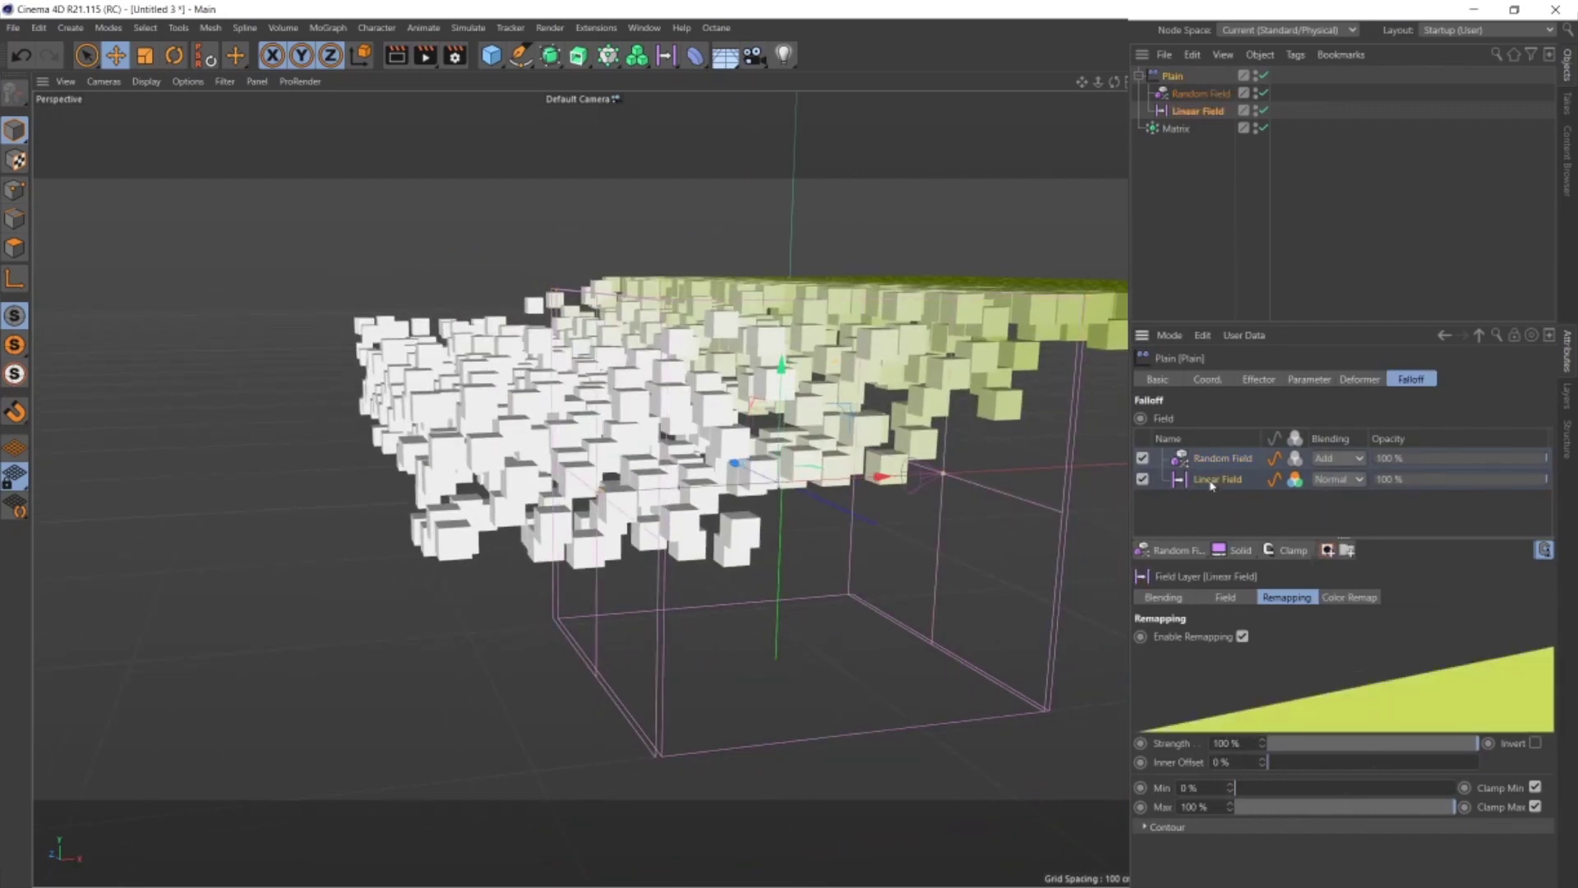
click(1534, 806)
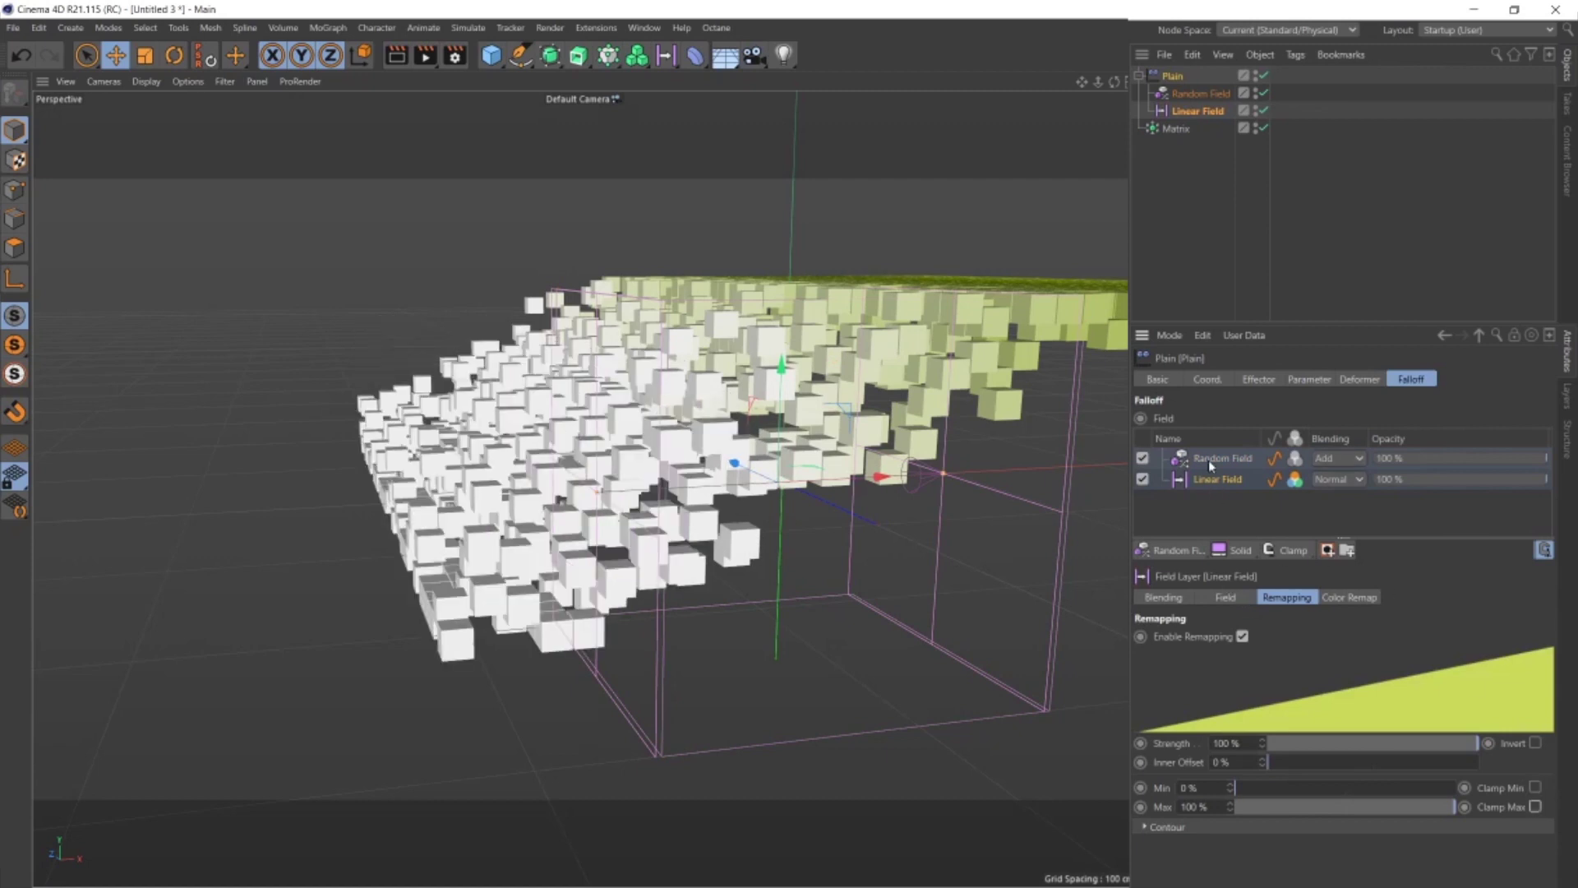
drag(579, 537, 763, 527)
alt+right_drag(663, 526, 855, 428)
drag(1013, 429, 1047, 448)
alt+drag(618, 508, 670, 470)
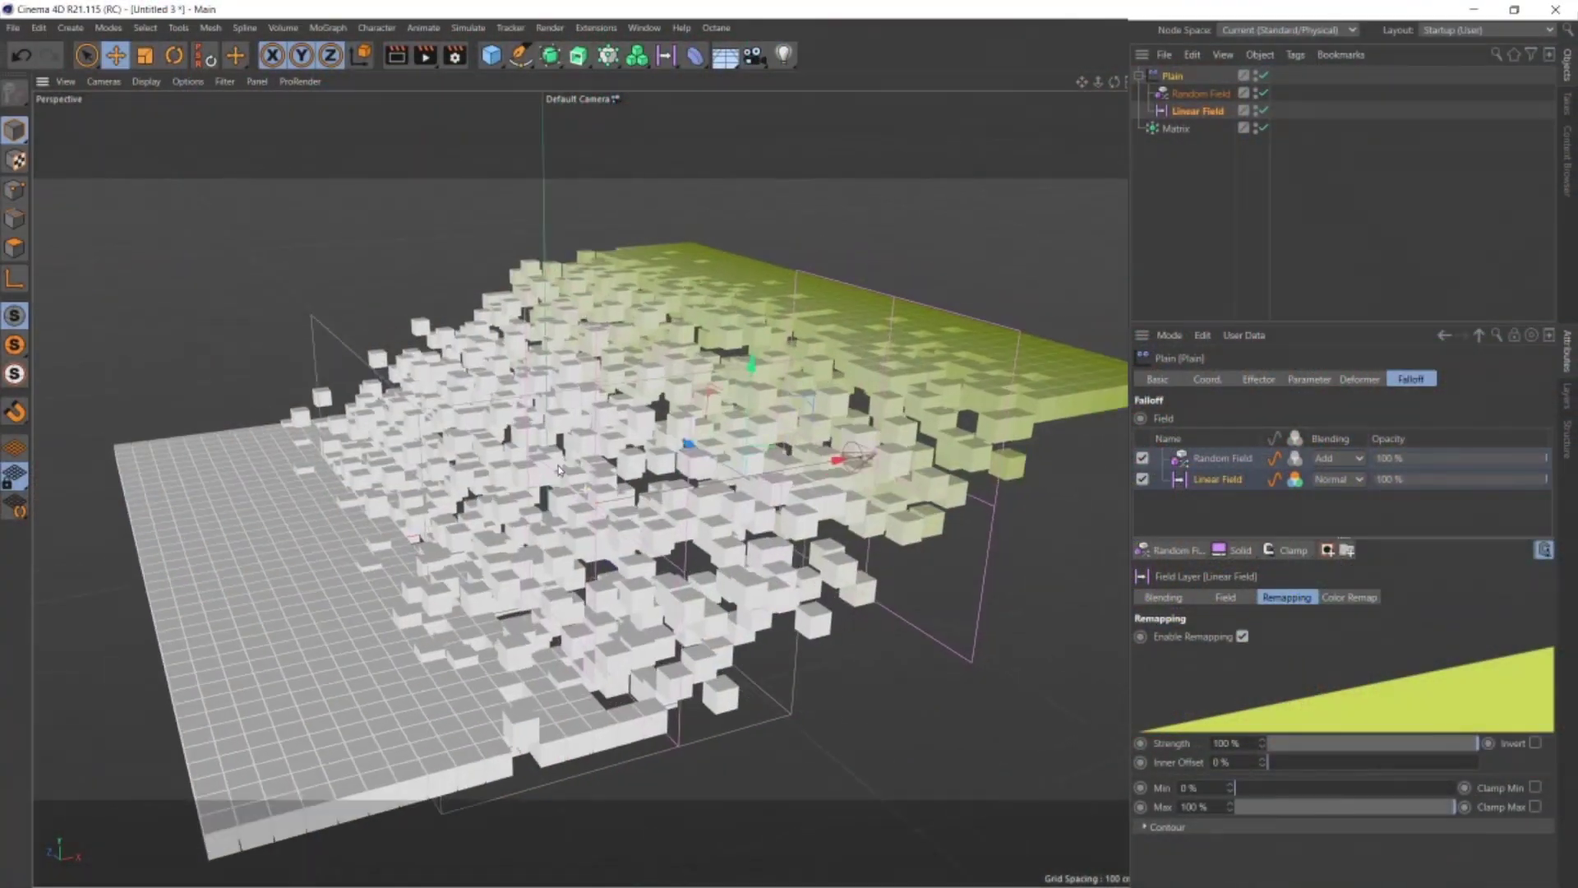
alt+middle_drag(776, 492, 771, 498)
drag(808, 475, 900, 460)
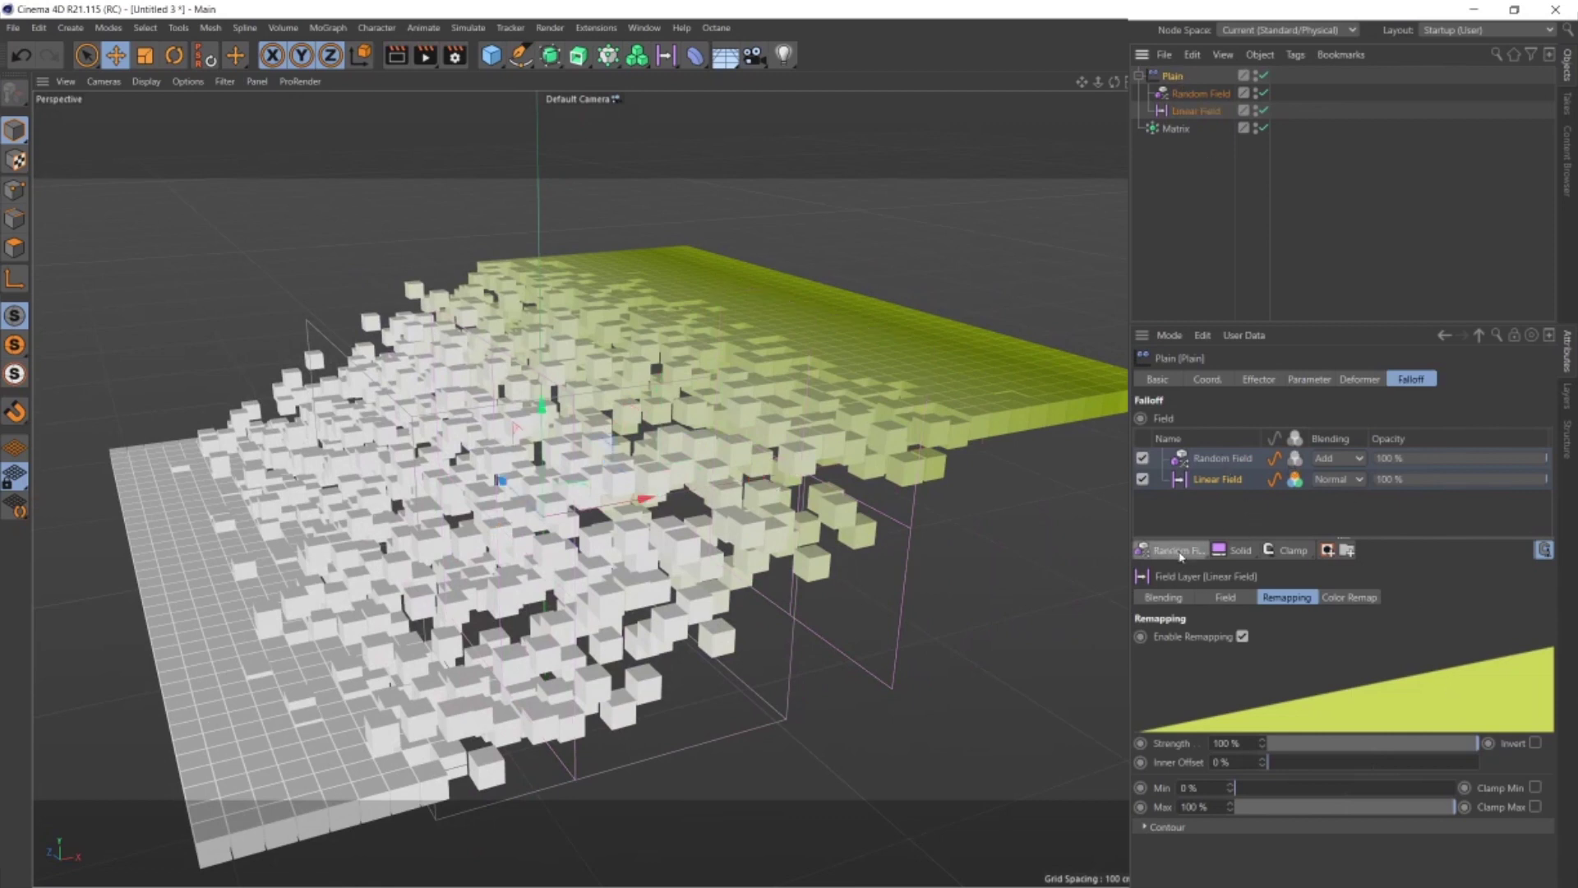
- Add a Curve modifier layer on top of the falloff fields and shape its graph into a smooth S-curve
click(1291, 551)
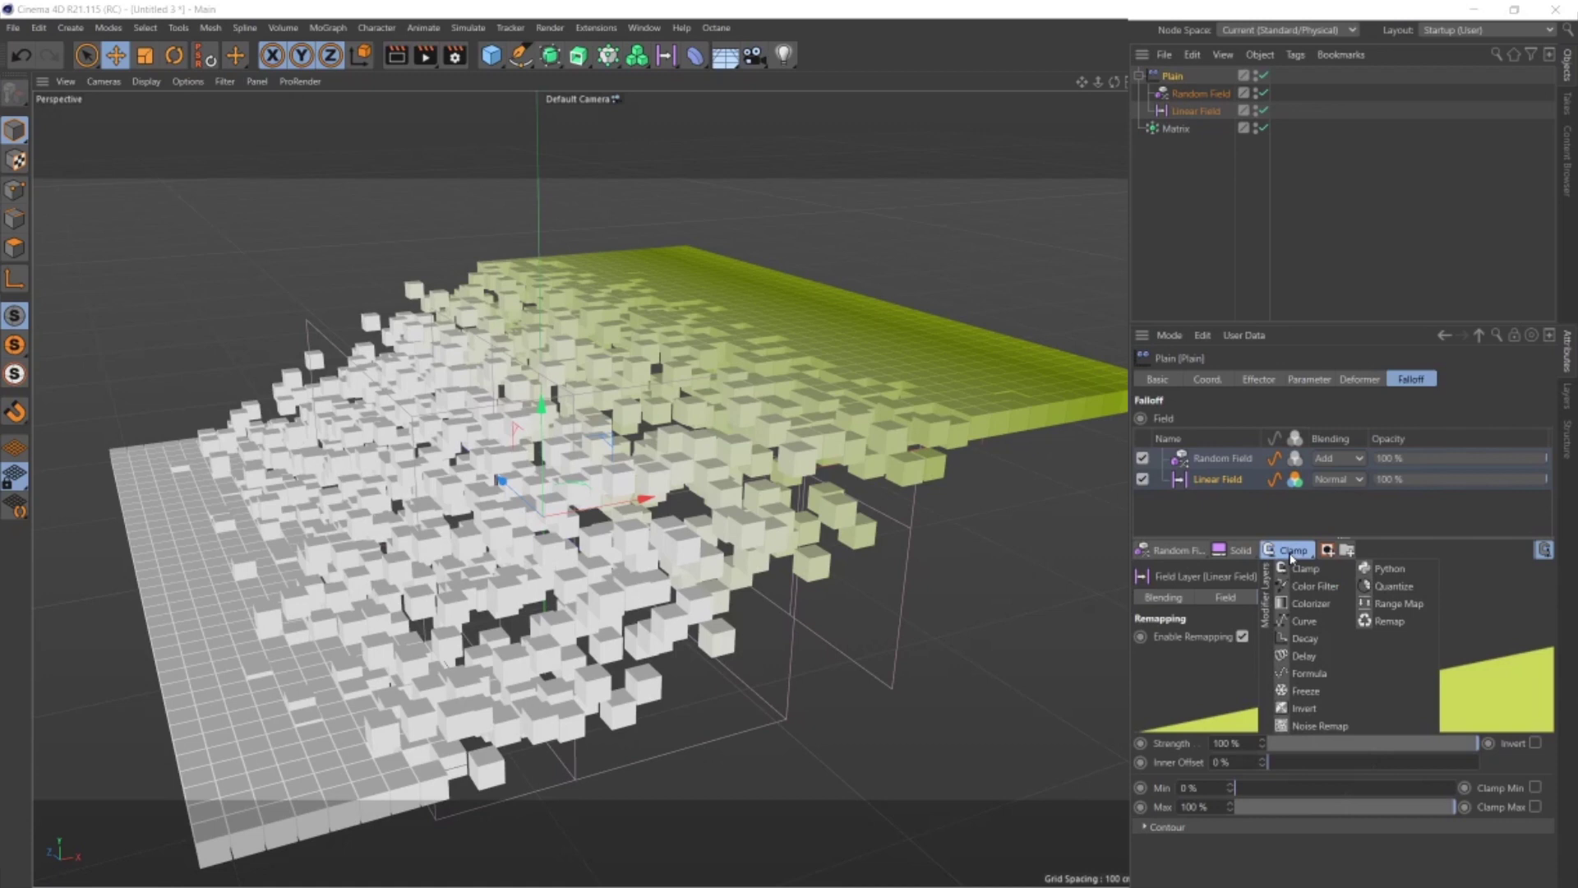
click(1305, 622)
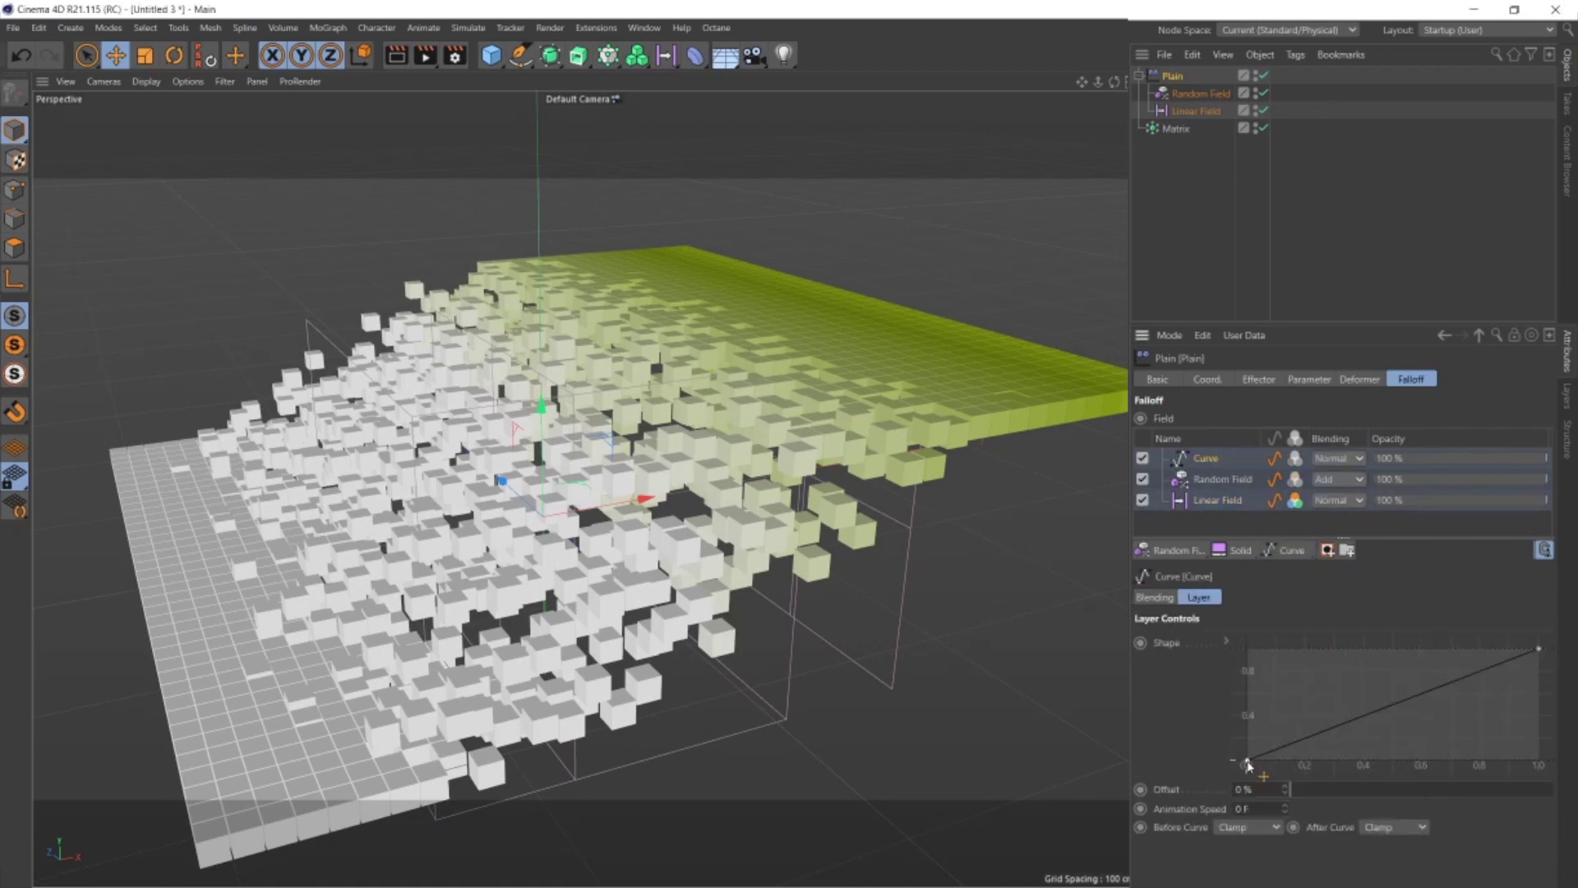
ctrl+click(1502, 662)
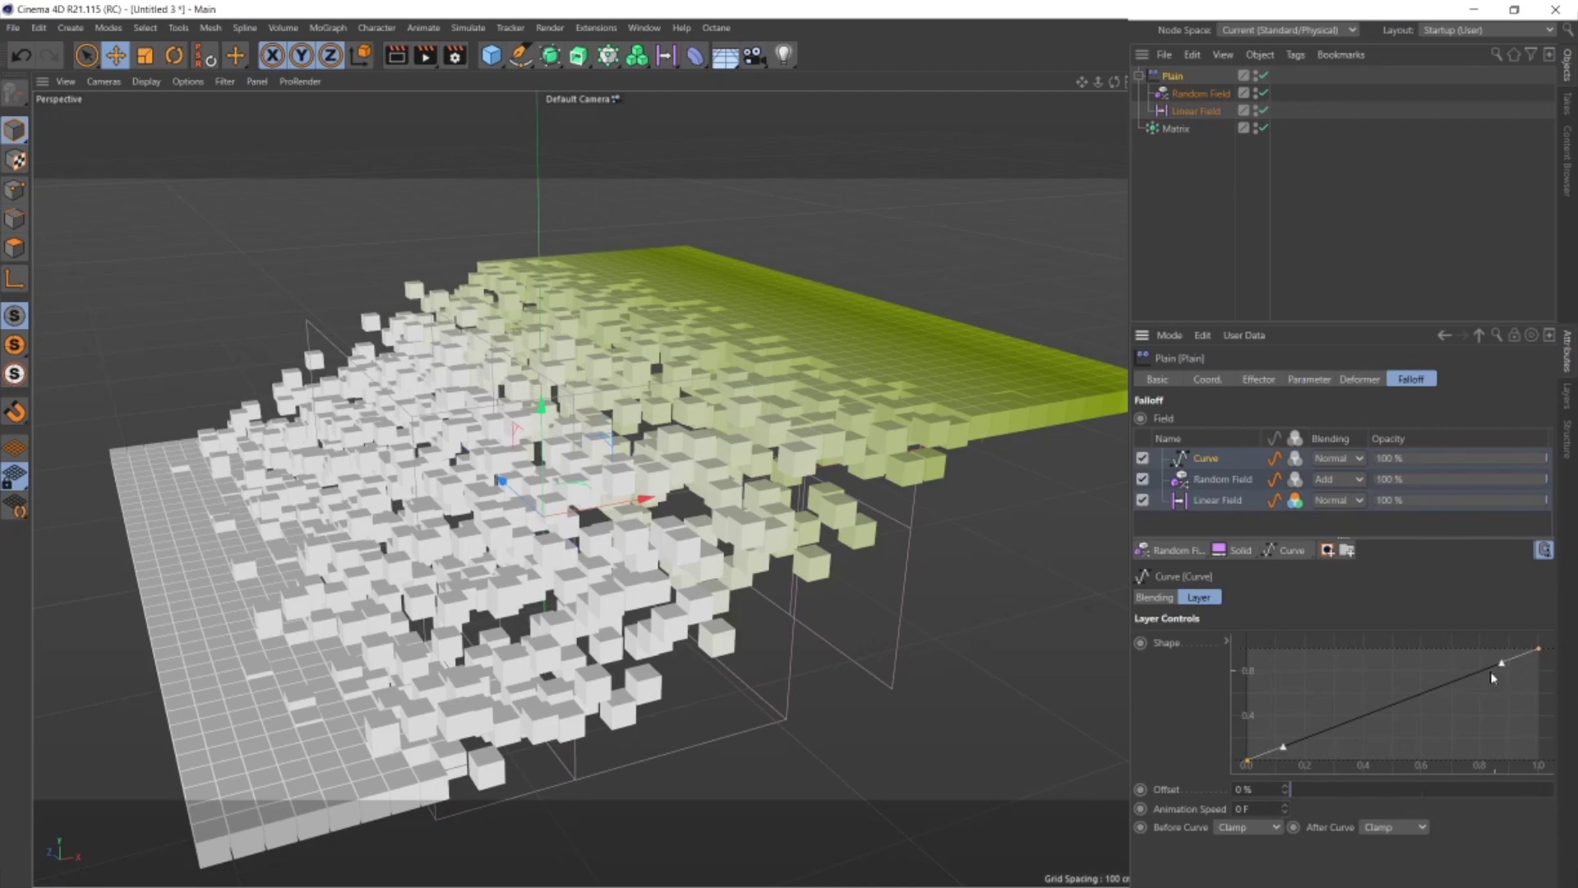
drag(1502, 662, 1386, 654)
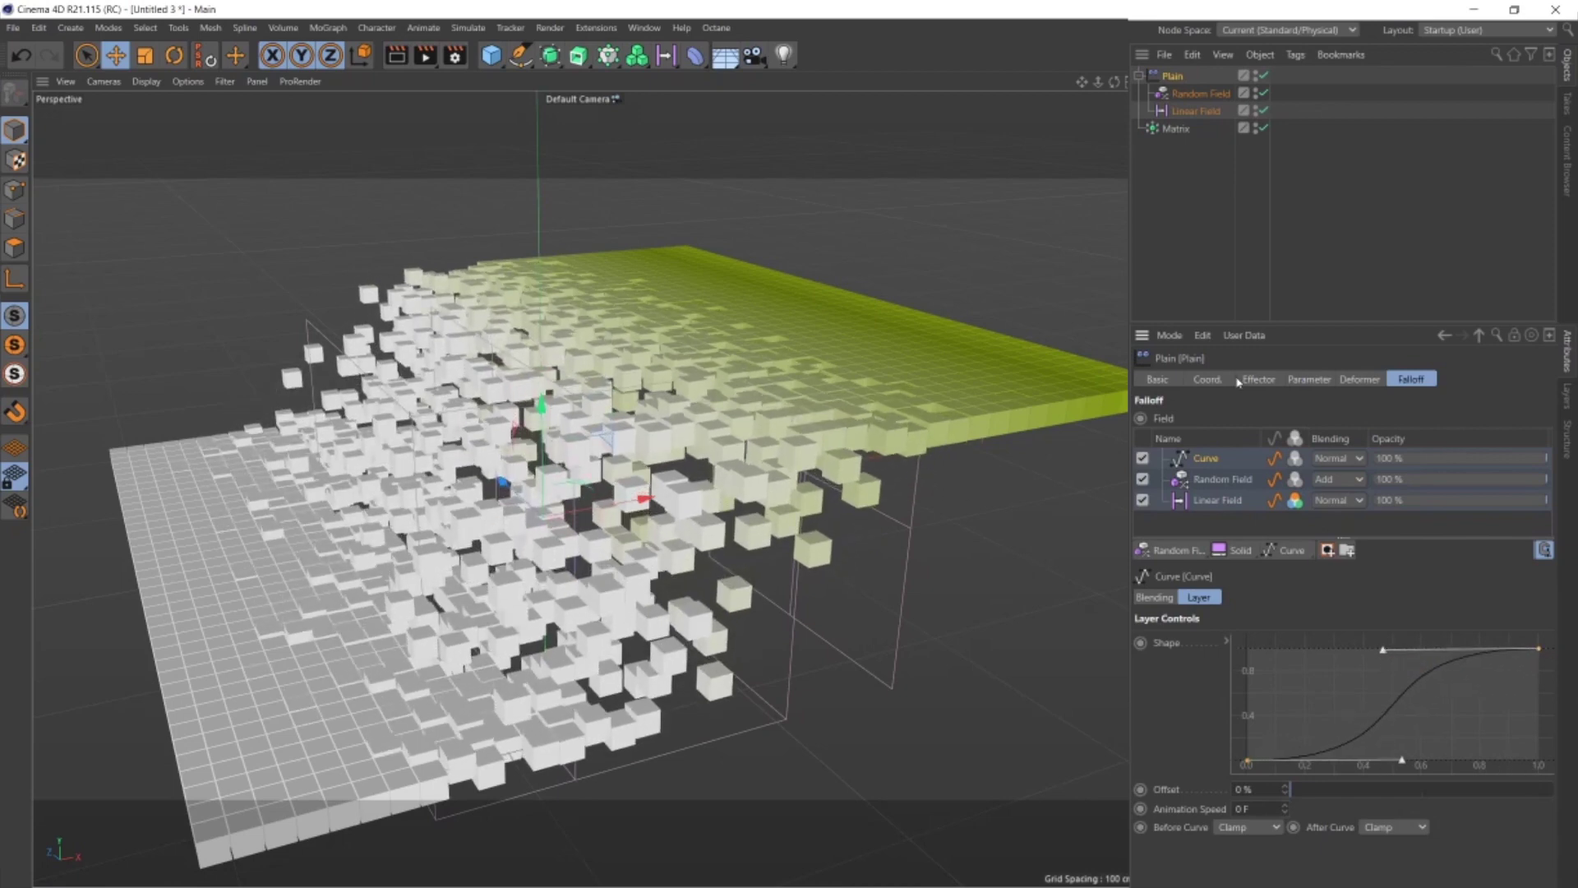
- Nudge the Linear Field along the X axis and set the Random Field's noise scale to 721%
click(1202, 113)
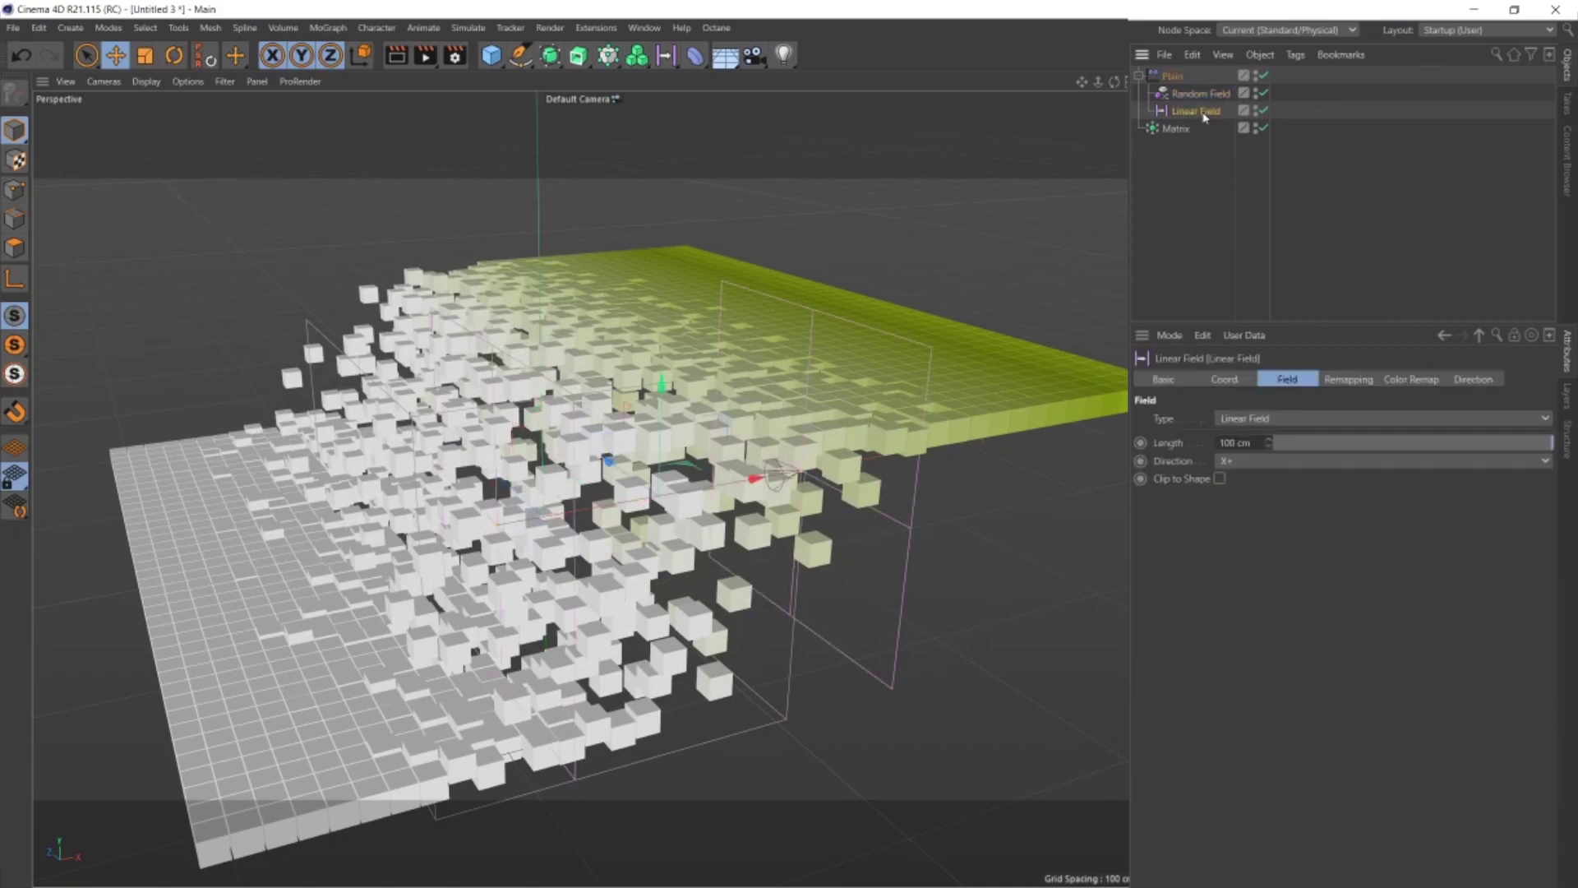
drag(734, 489, 724, 544)
click(1192, 95)
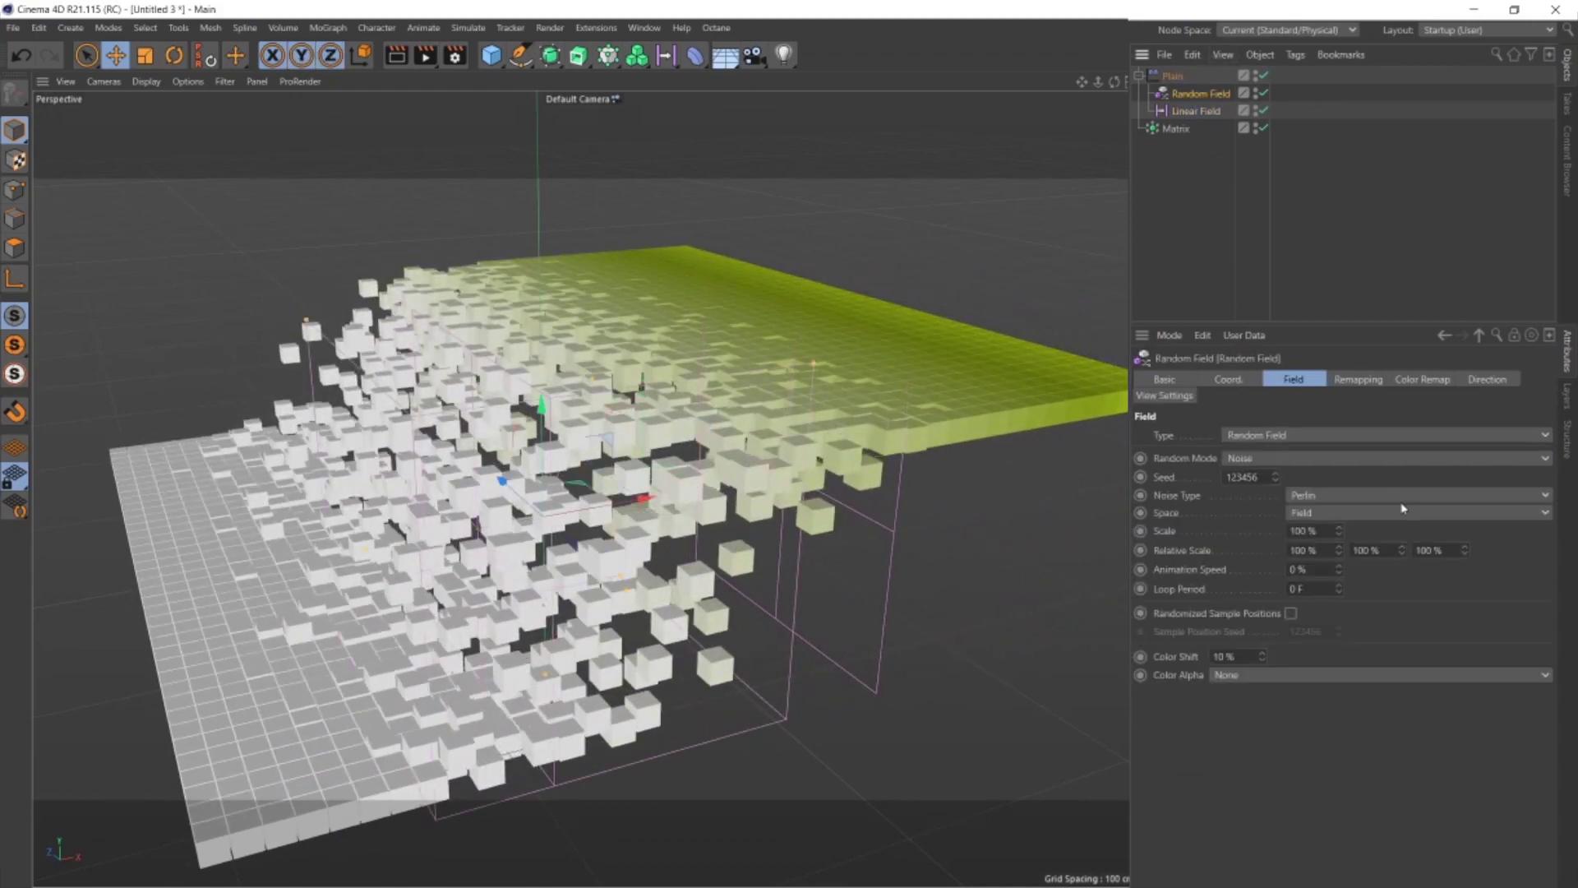
drag(1338, 531, 1566, 530)
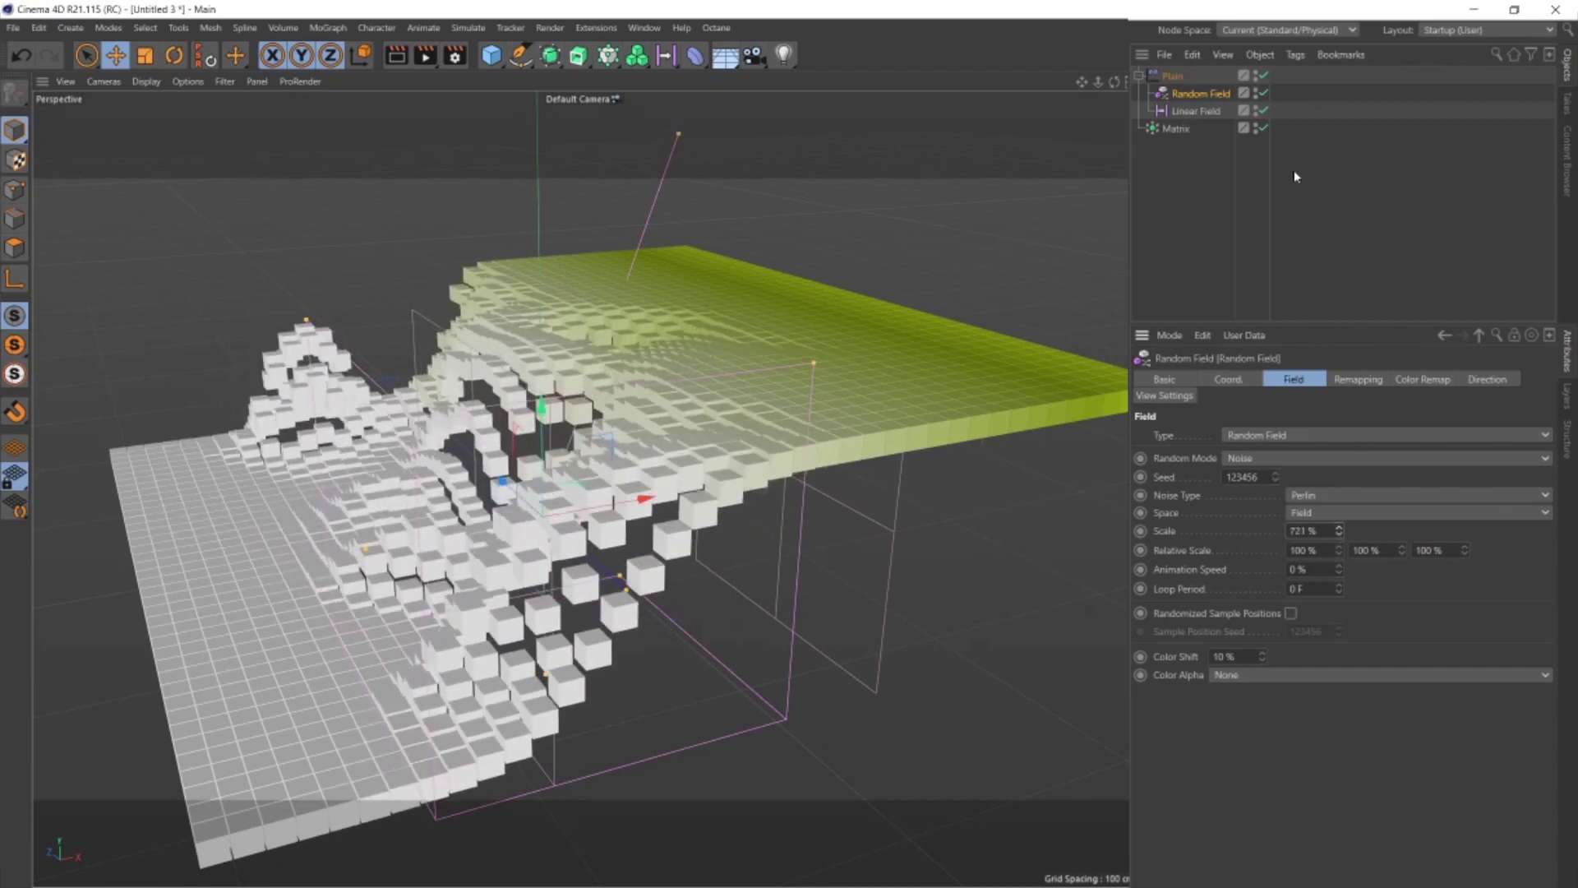
- Slide the Linear Field back and forth along the X axis to preview the enlarged noise pattern across the grid
click(1209, 111)
drag(723, 472, 888, 482)
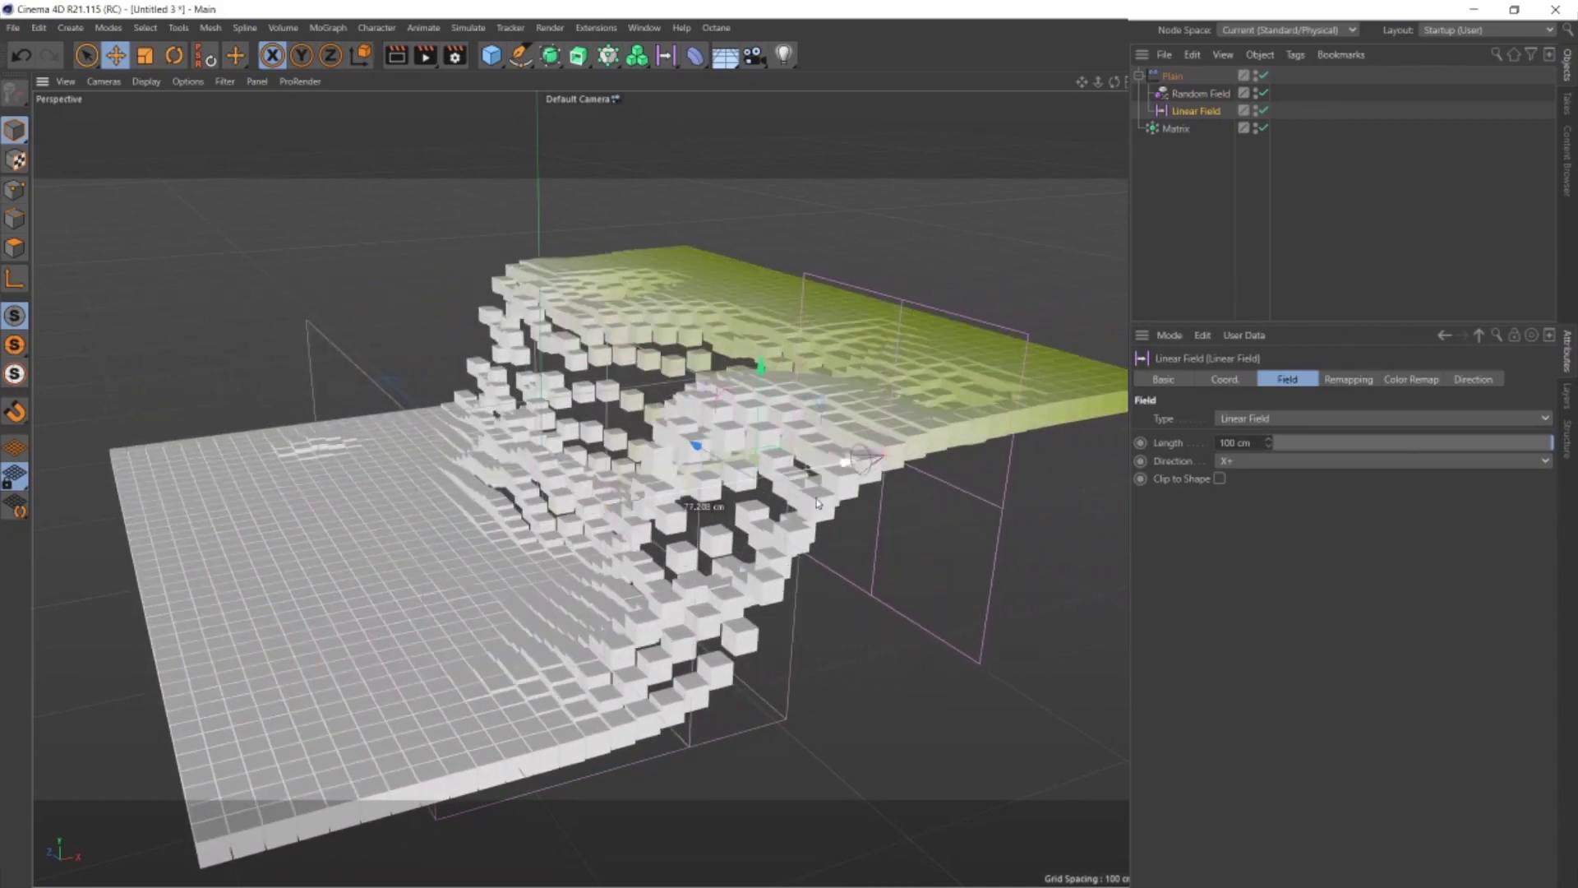
drag(817, 503, 649, 541)
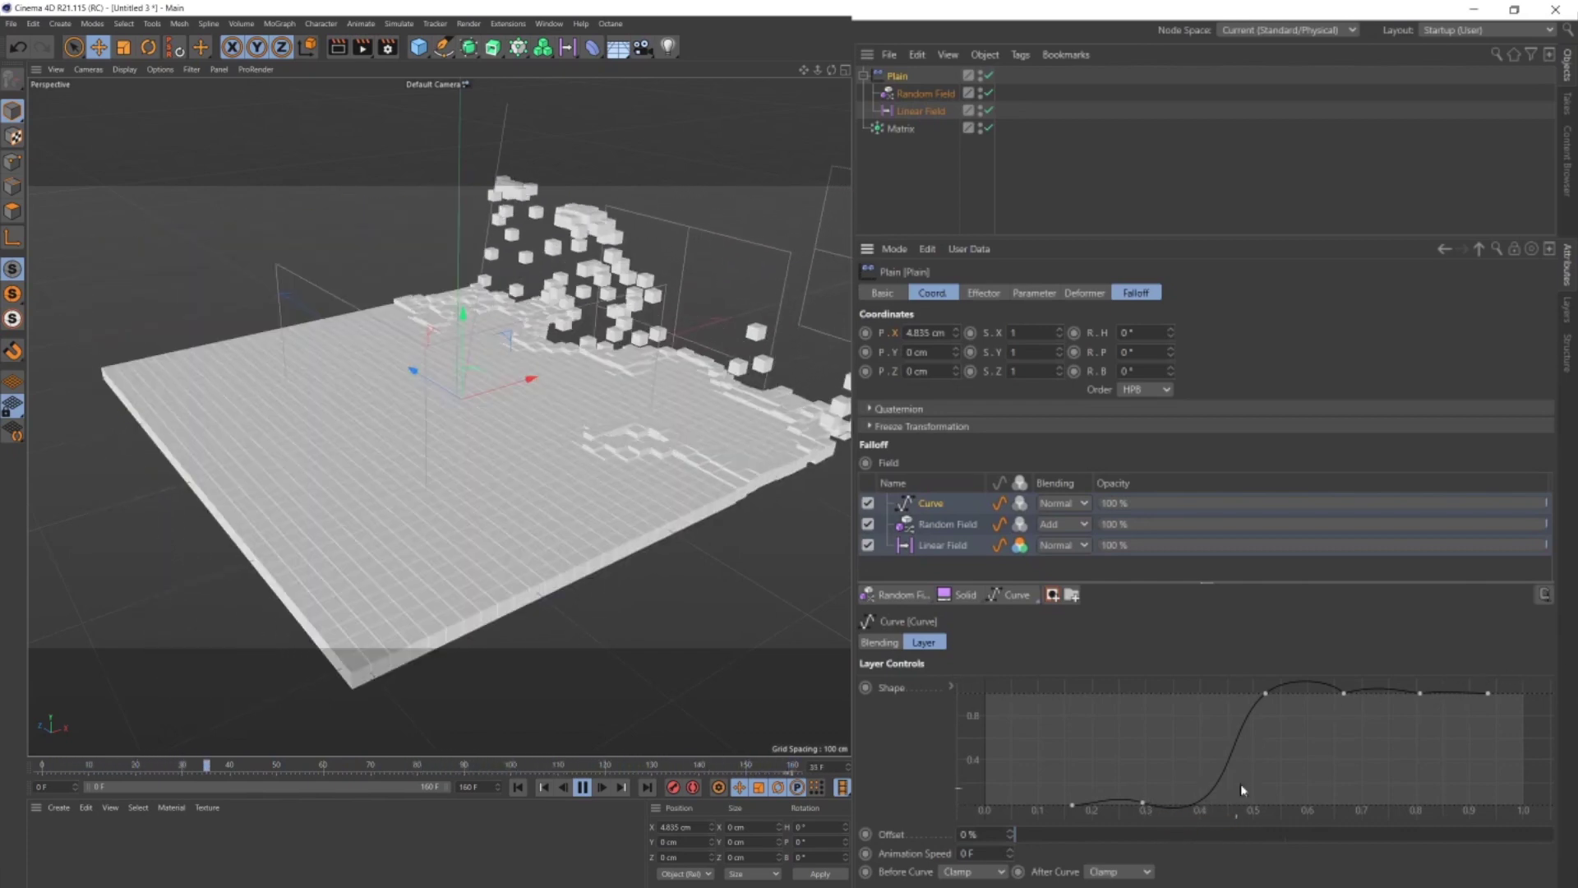
- Enable value clamping for the Plain effector's falloff and disable it again to compare the animation
click(1545, 594)
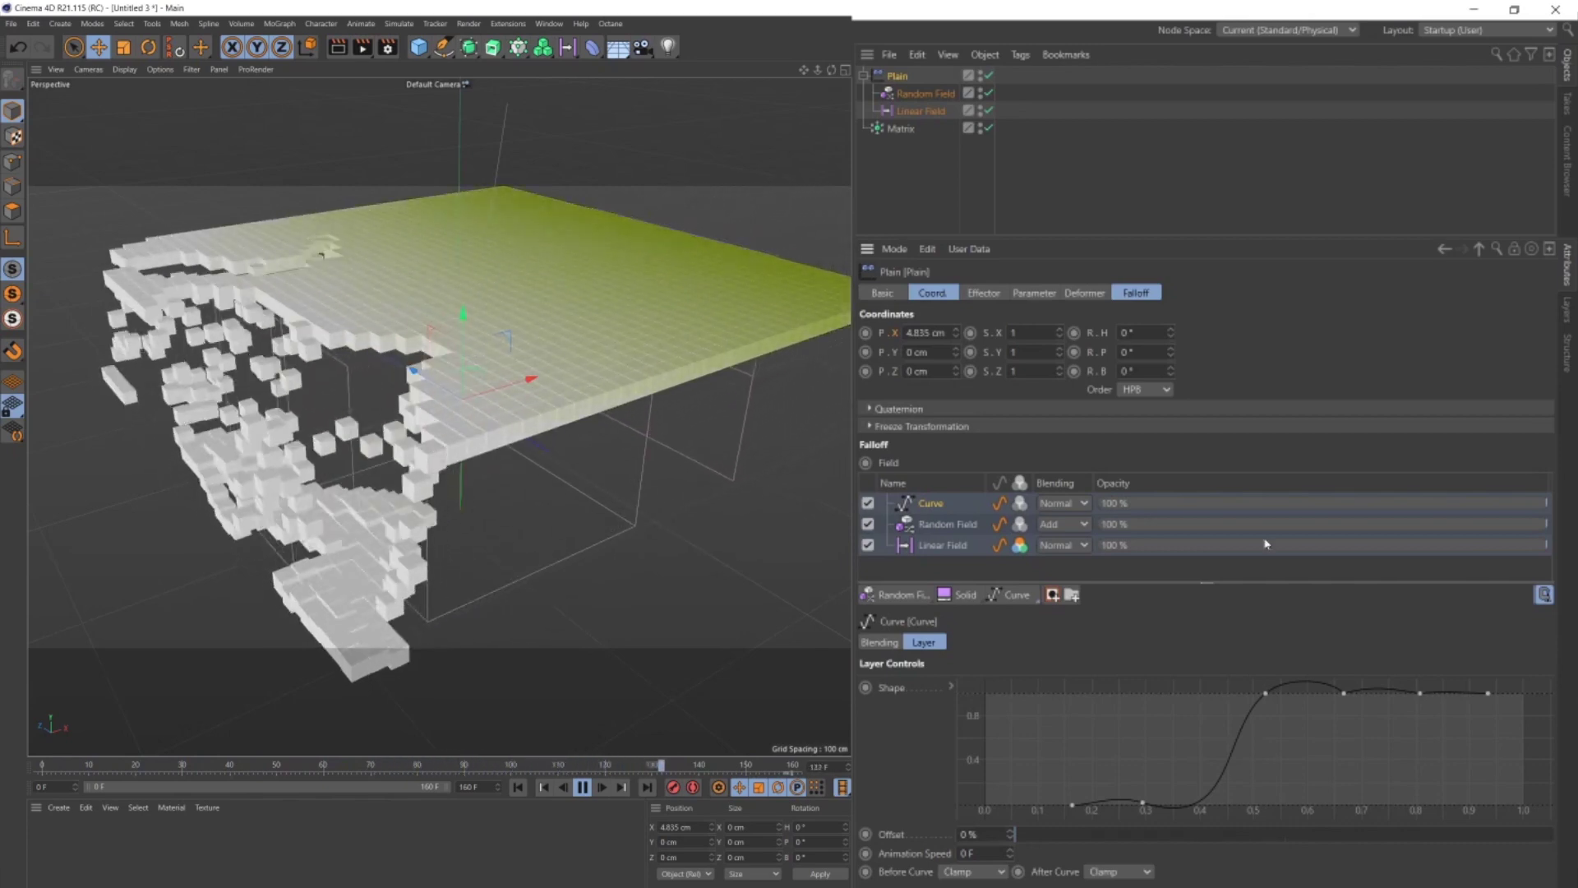
click(1545, 597)
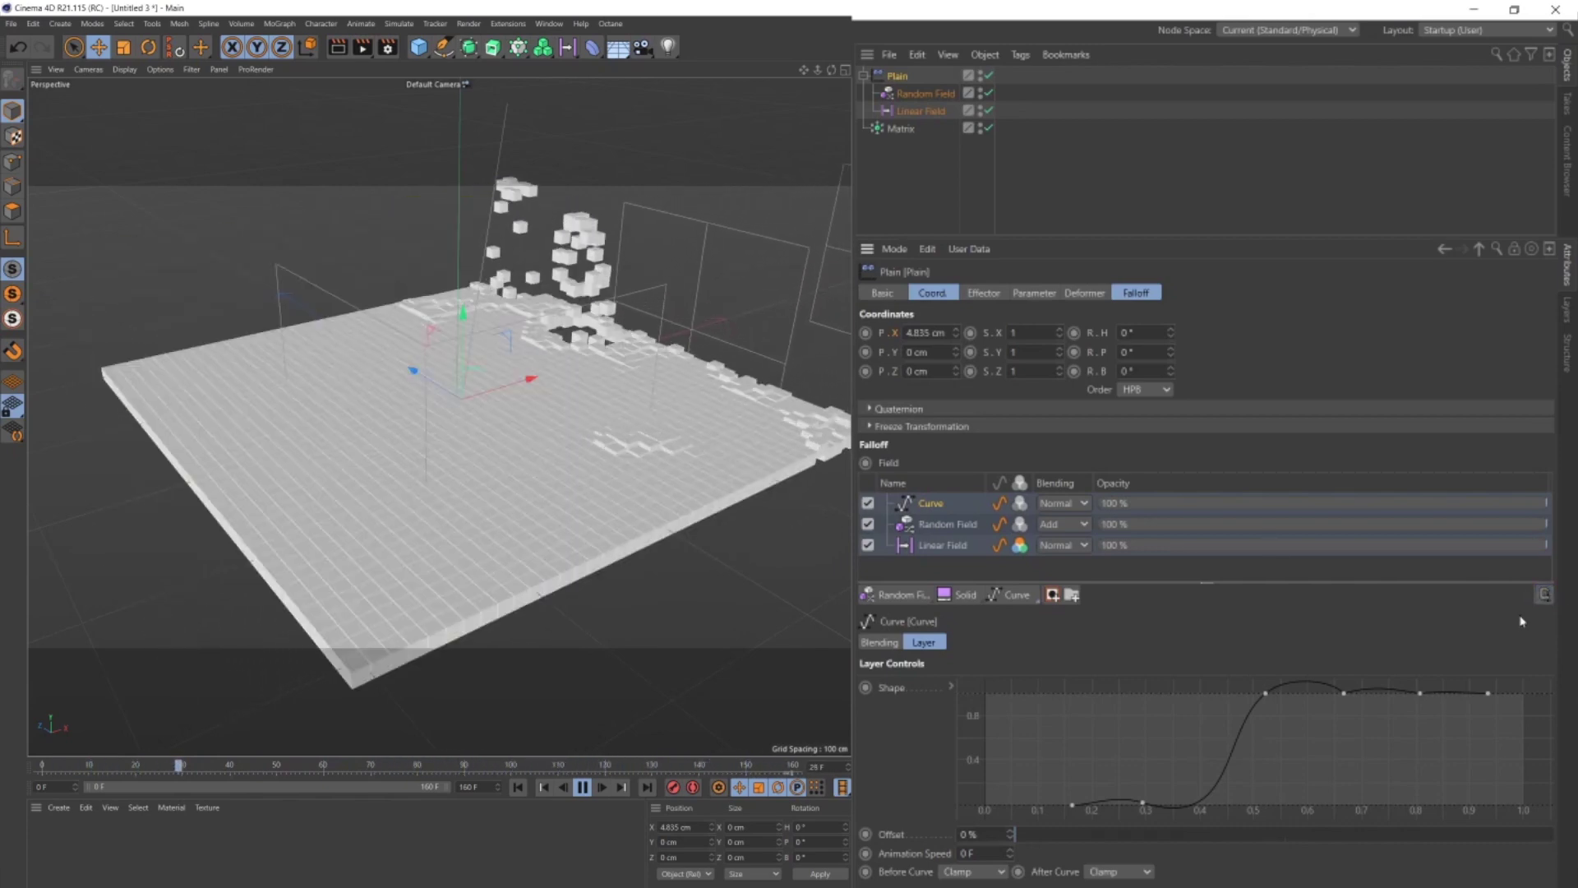